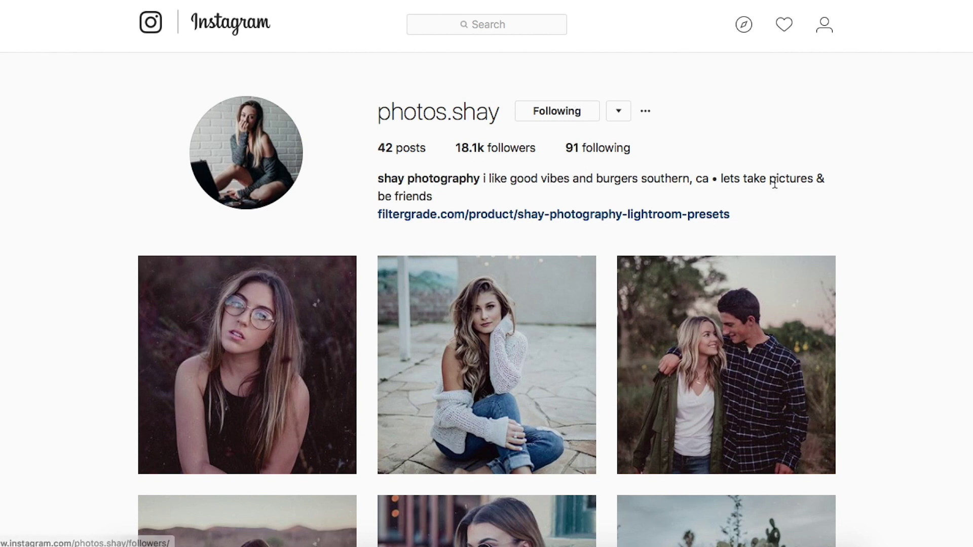
- Look through the photographer's Instagram feed to examine the colour and tone of the portraits
scroll(912, 227, "down", 4)
scroll(912, 226, "down", 12)
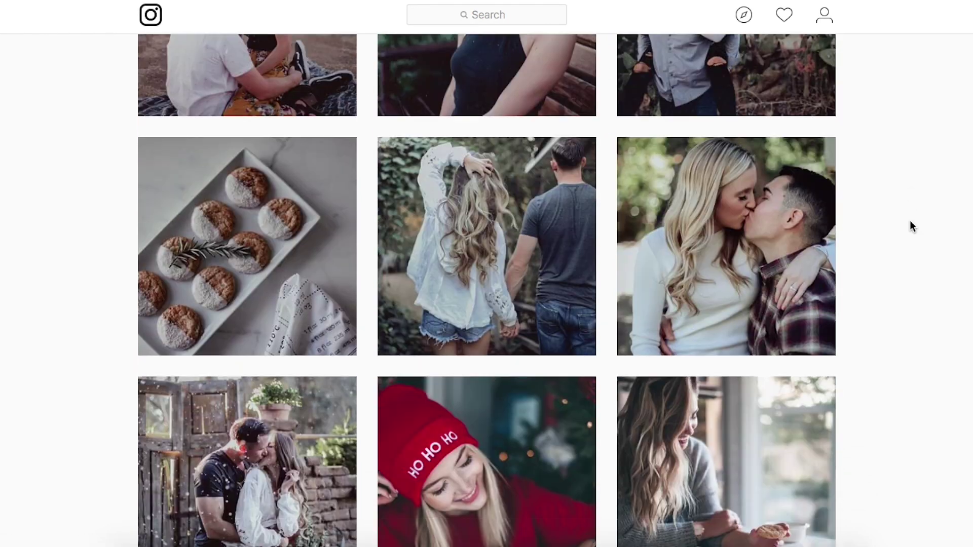
scroll(912, 226, "up", 5)
scroll(912, 226, "up", 6)
scroll(912, 226, "down", 16)
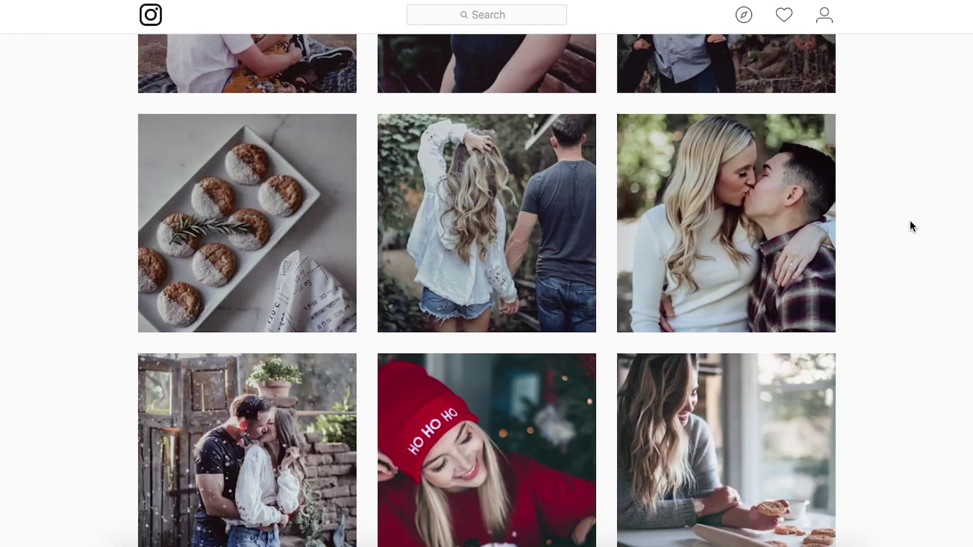
scroll(912, 226, "down", 4)
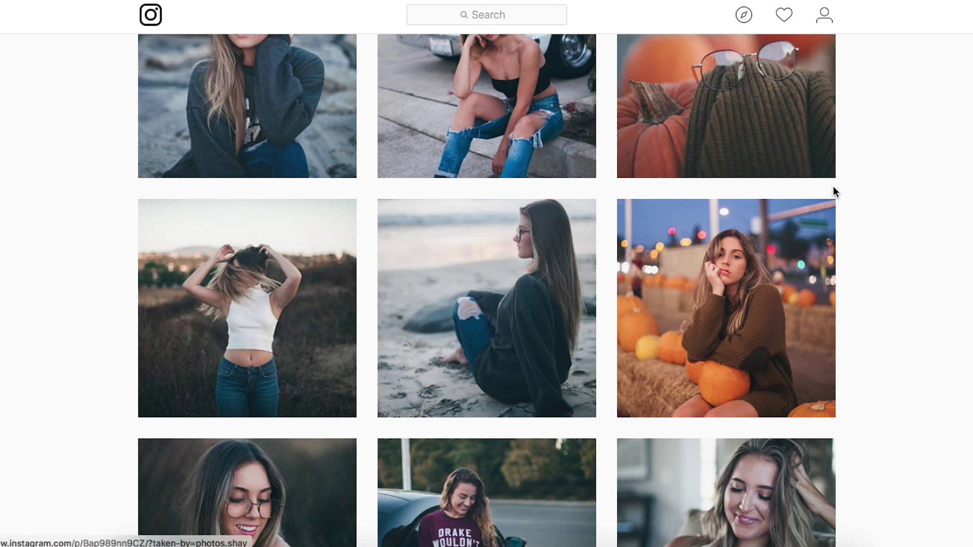
scroll(834, 191, "down", 4)
scroll(833, 186, "down", 4)
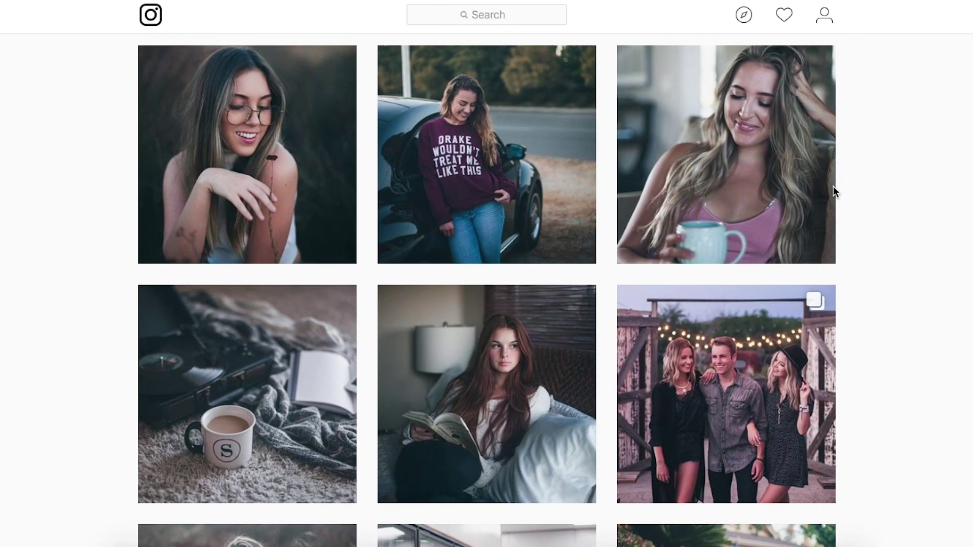
scroll(833, 186, "up", 10)
scroll(532, 225, "down", 1)
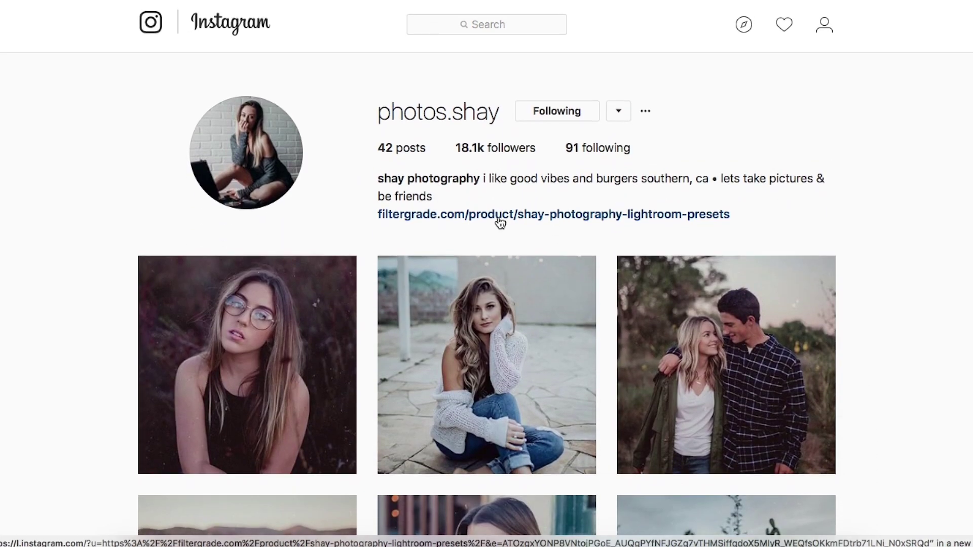
- Open the Lightroom presets product page linked in the profile and view its before-and-after sample images
left_click(499, 219)
scroll(704, 133, "down", 2)
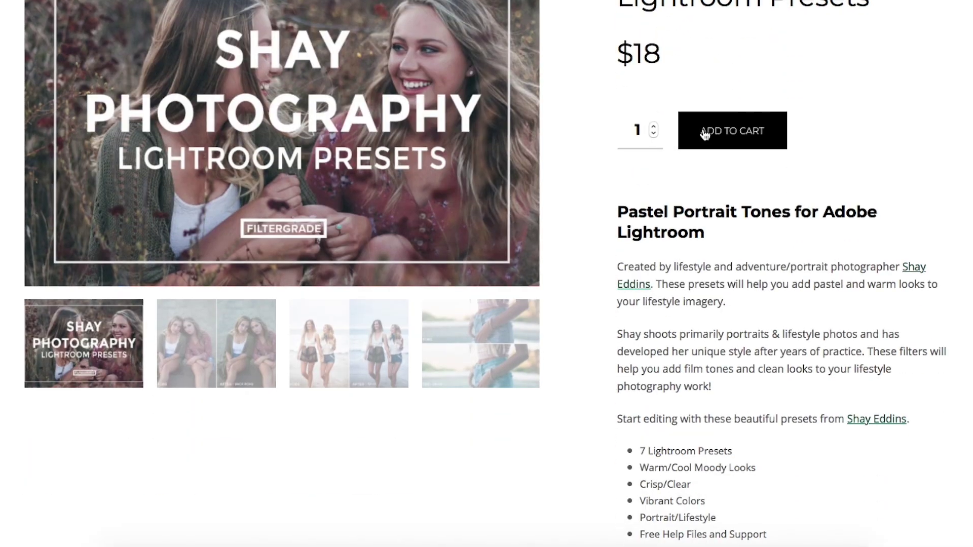
left_click(188, 346)
scroll(339, 370, "up", 2)
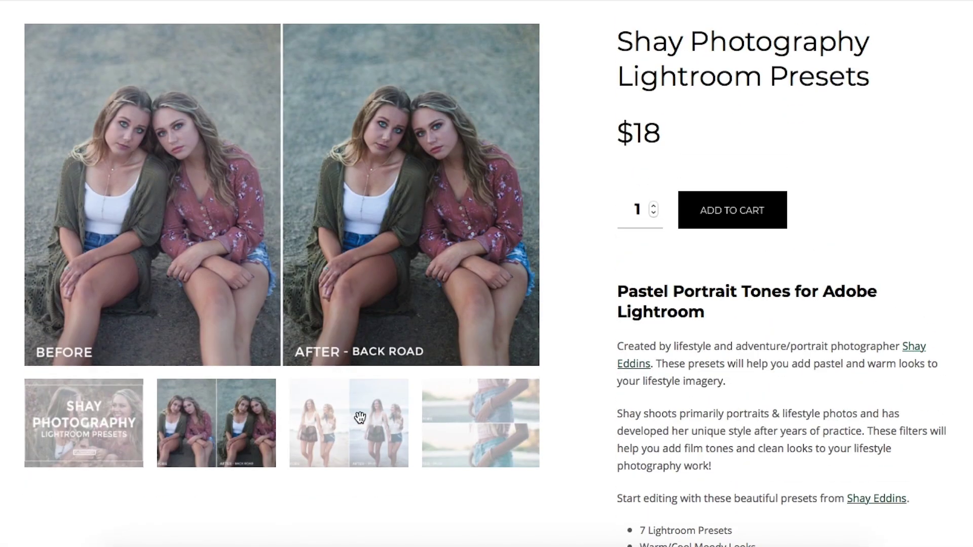
left_click(358, 416)
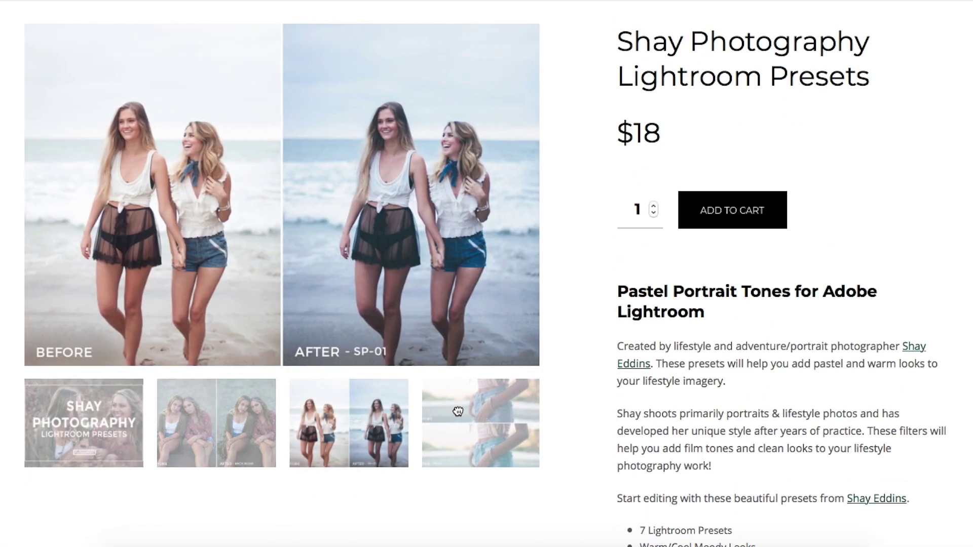
left_click(458, 412)
- Return to the Instagram profile and find the field portrait of the woman in a white top and jeans
scroll(718, 237, "up", 4)
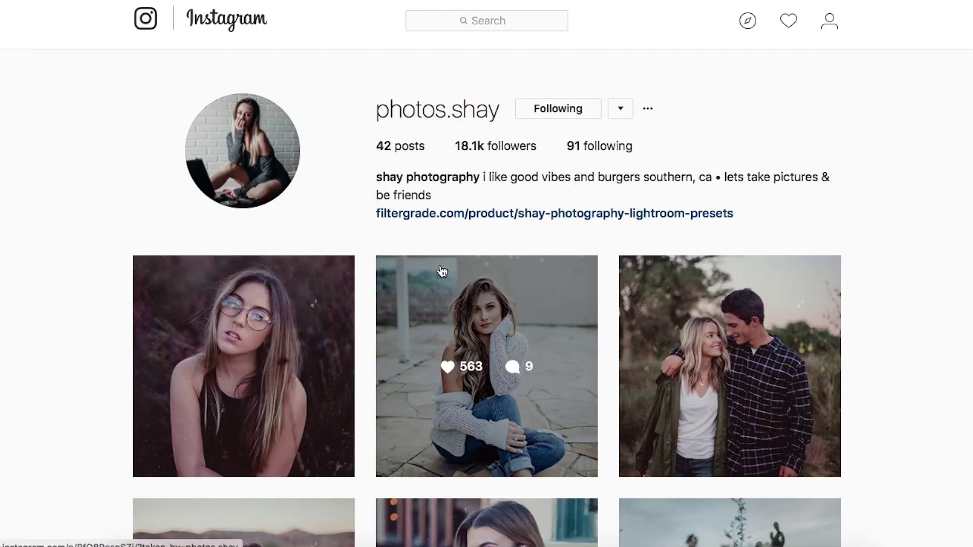
scroll(441, 273, "down", 15)
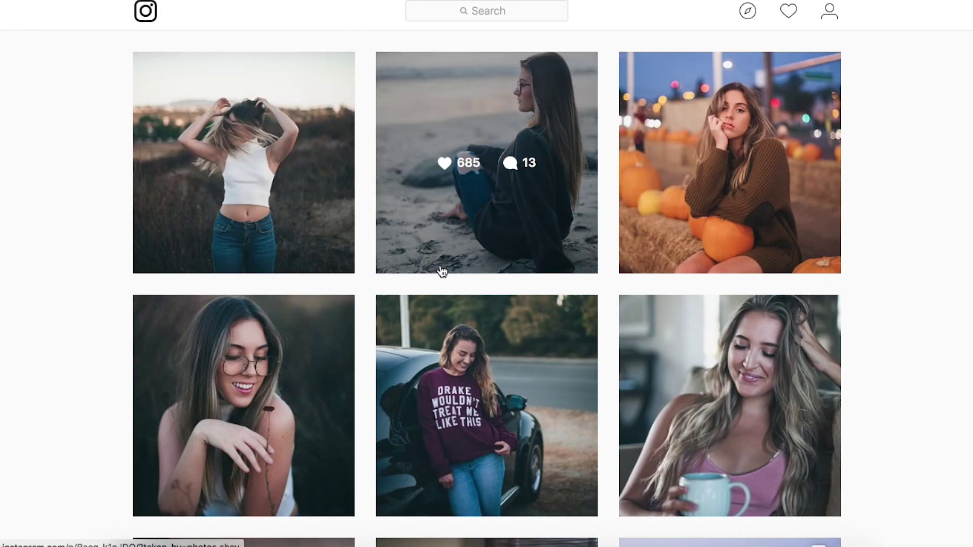
scroll(441, 272, "up", 1)
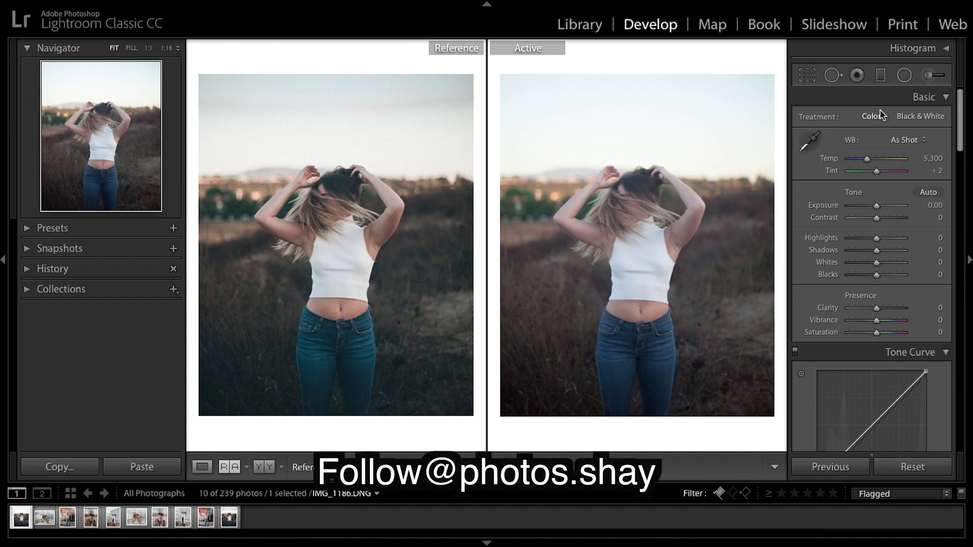
- In Lightroom, set the active photo's white balance temperature to 5,600 and its contrast to +30
left_click(933, 158)
type("5,")
type("600")
key("Return")
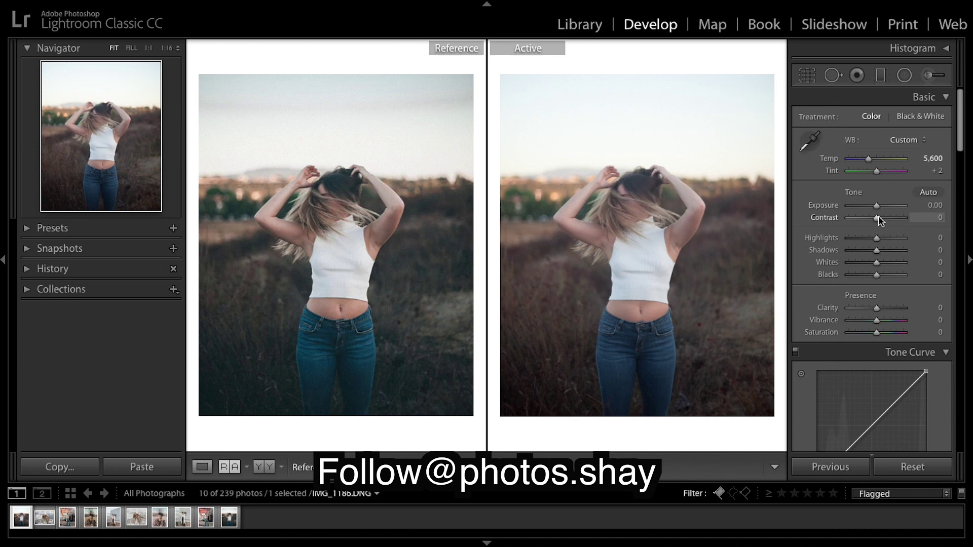
left_click_drag(877, 218, 885, 219)
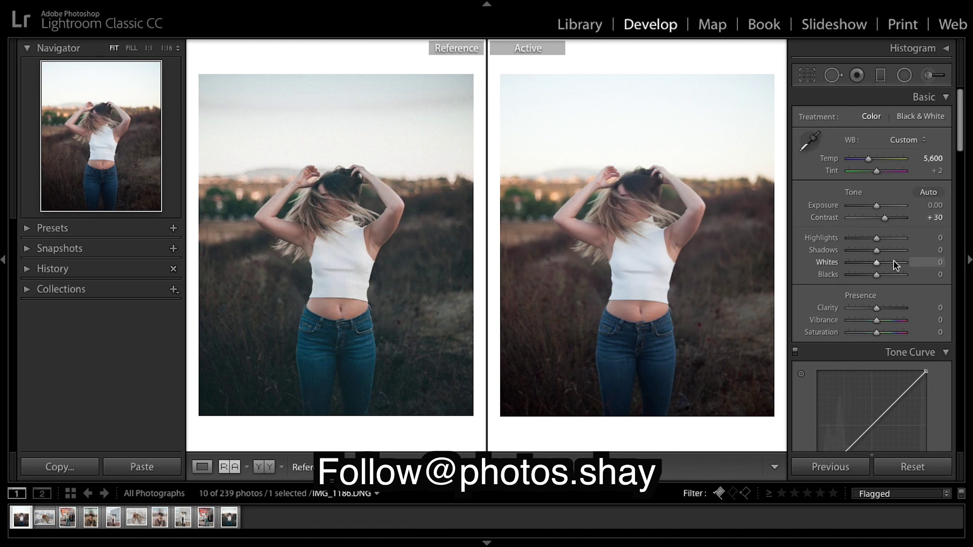
- Raise the photo's highlights to +27 and its shadows to +37
scroll(892, 258, "down", 1)
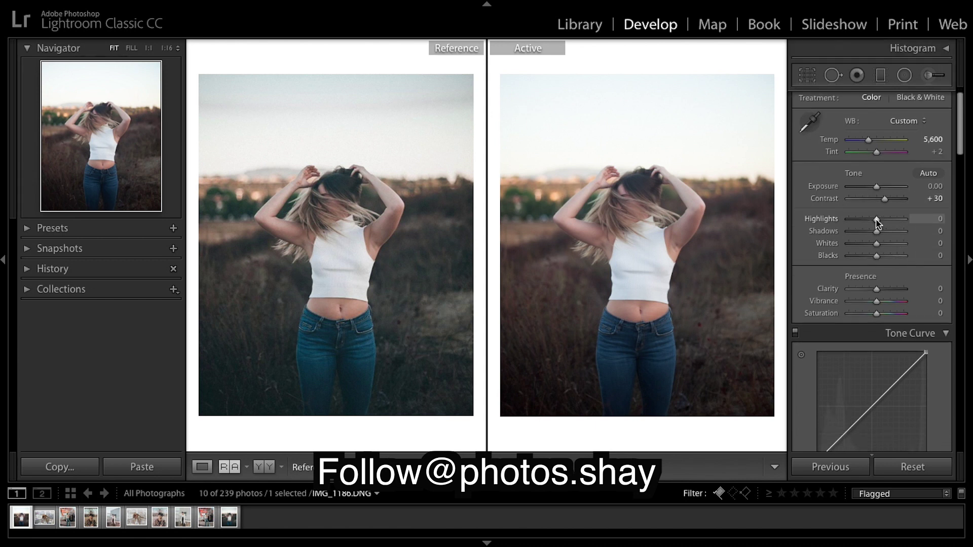
left_click_drag(876, 218, 883, 223)
left_click_drag(884, 223, 883, 224)
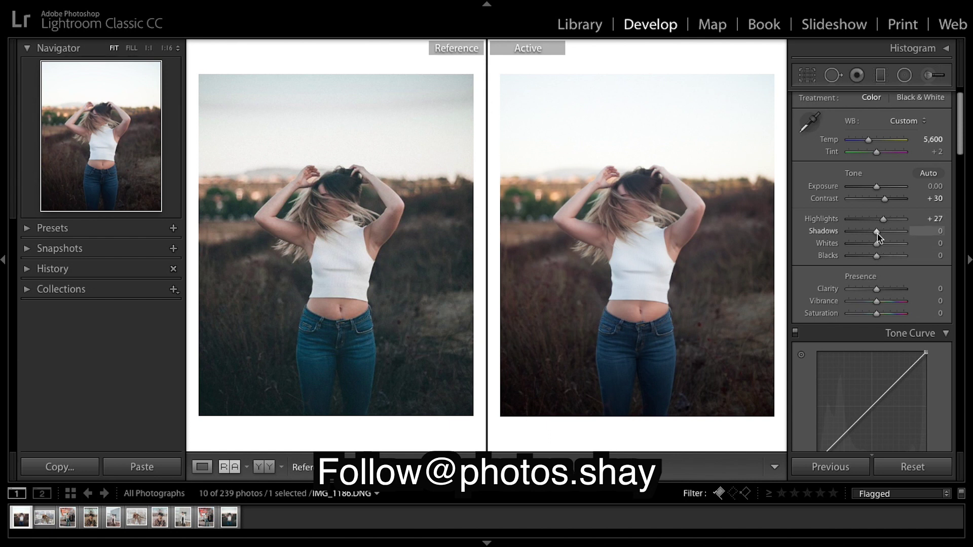
left_click_drag(877, 232, 886, 237)
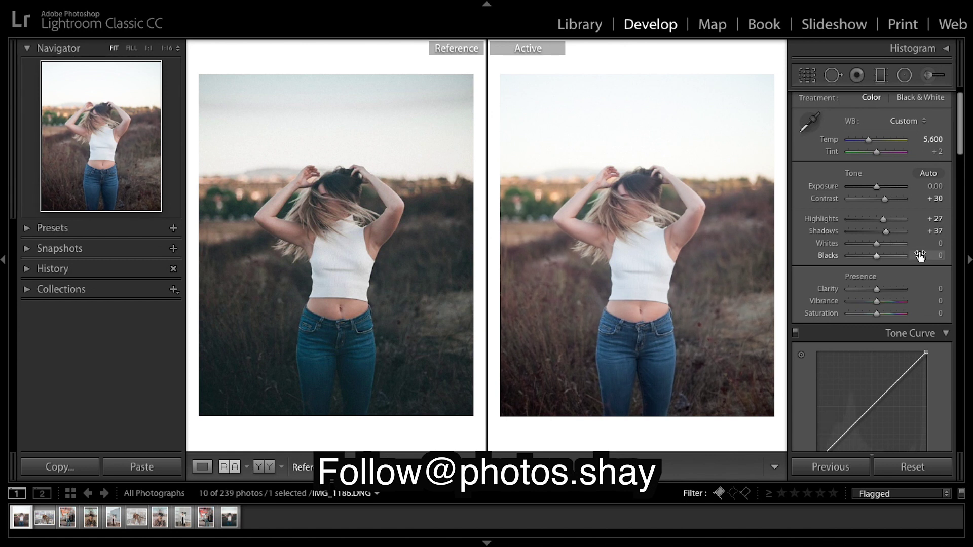
- Enable the lens profile corrections for the photo
scroll(918, 257, "down", 15)
scroll(921, 259, "up", 5)
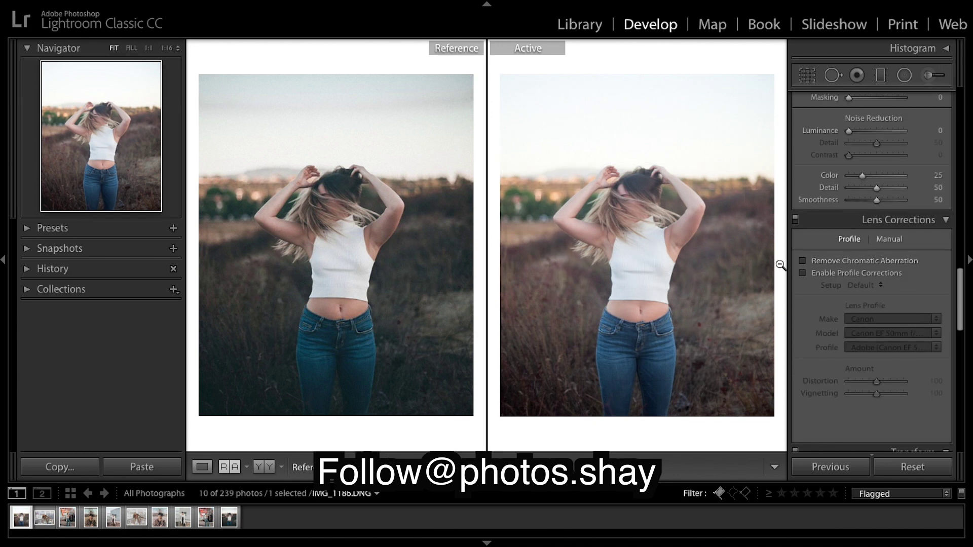
left_click(803, 274)
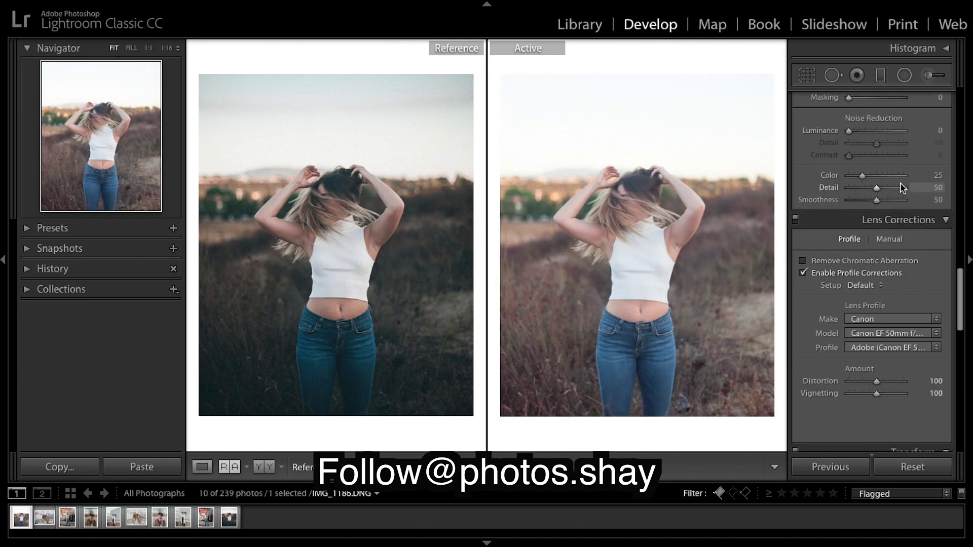
- Set the photo's blacks to -84, whites to +10 and clarity to -5
scroll(901, 187, "up", 10)
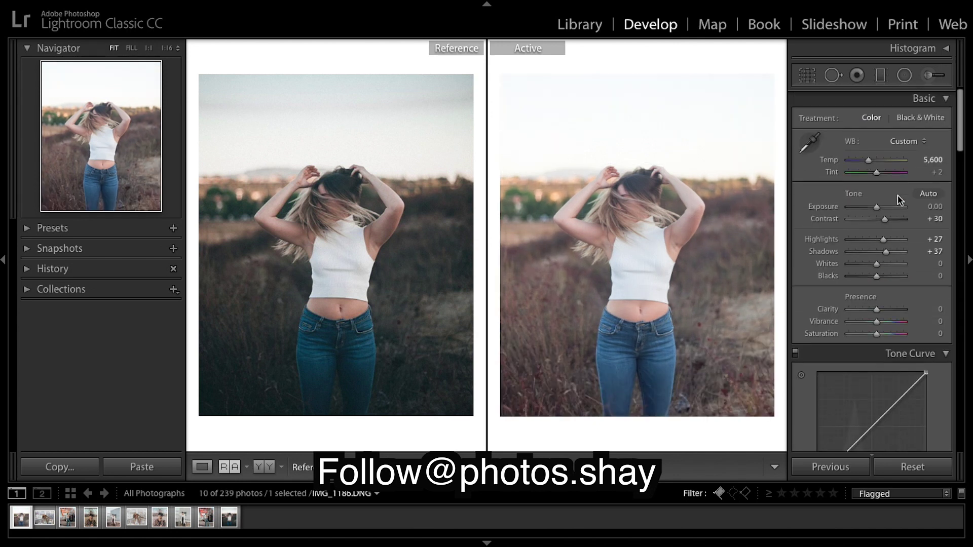
left_click_drag(878, 279, 854, 274)
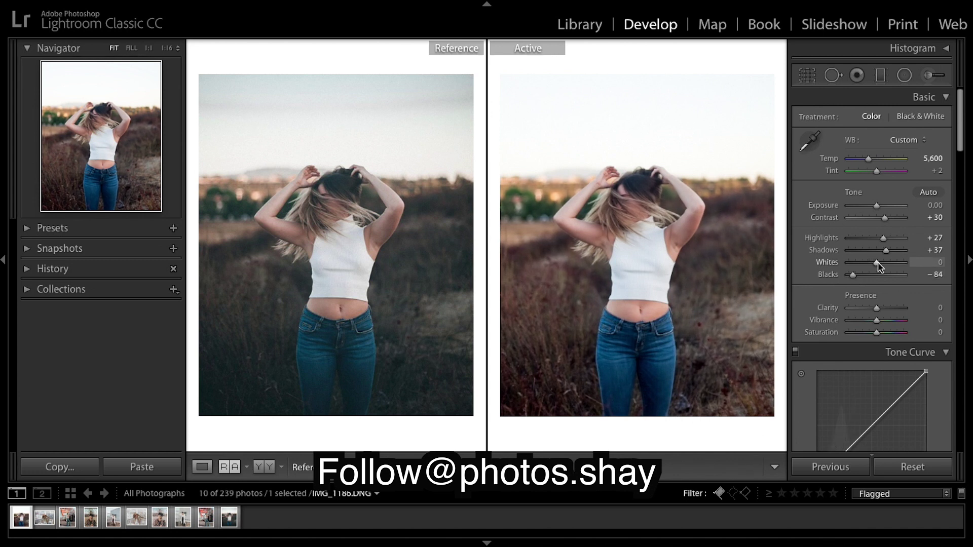
left_click_drag(879, 267, 883, 267)
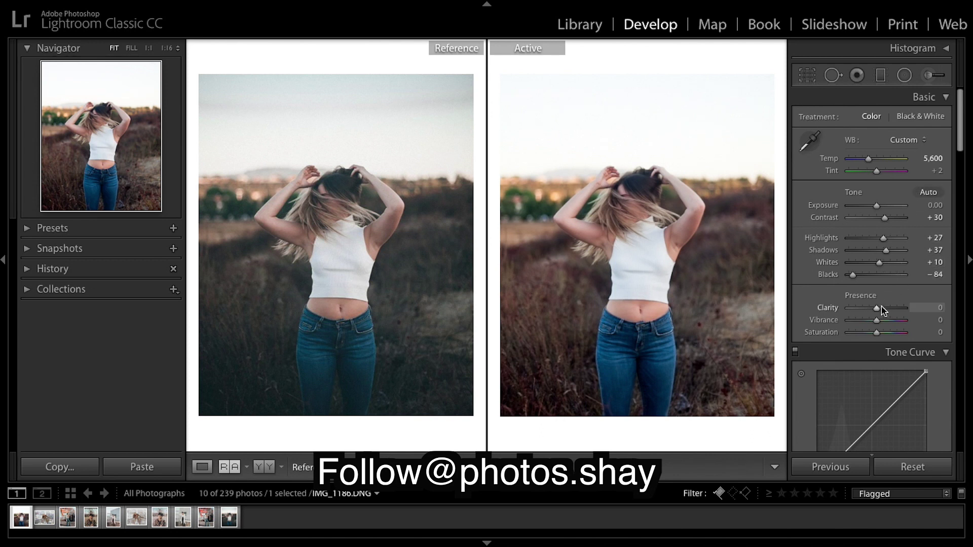
left_click_drag(877, 308, 876, 309)
- Add a post-crop vignette with amount -20, midpoint 0, roundness +100 and feather 100
scroll(877, 309, "down", 1)
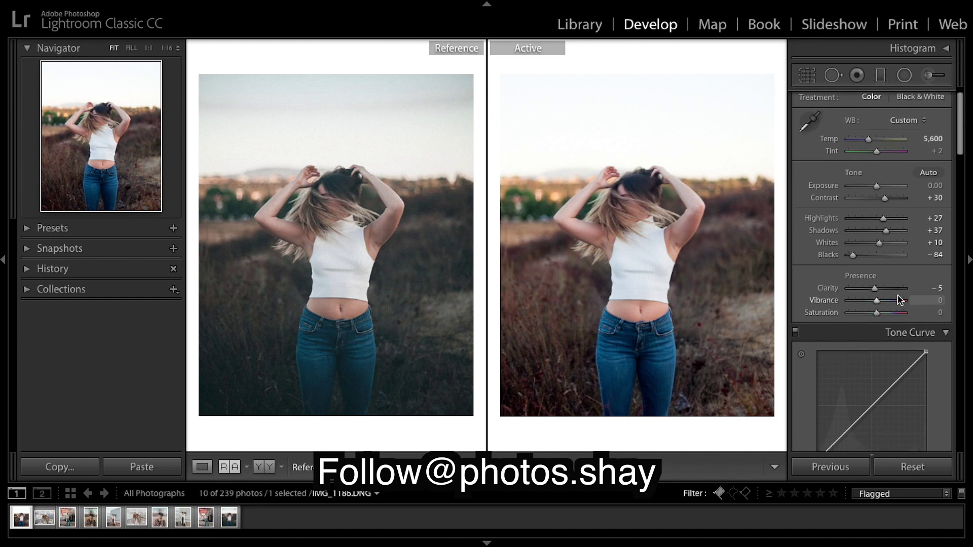
scroll(901, 299, "down", 1)
scroll(901, 299, "down", 1)
scroll(903, 299, "down", 15)
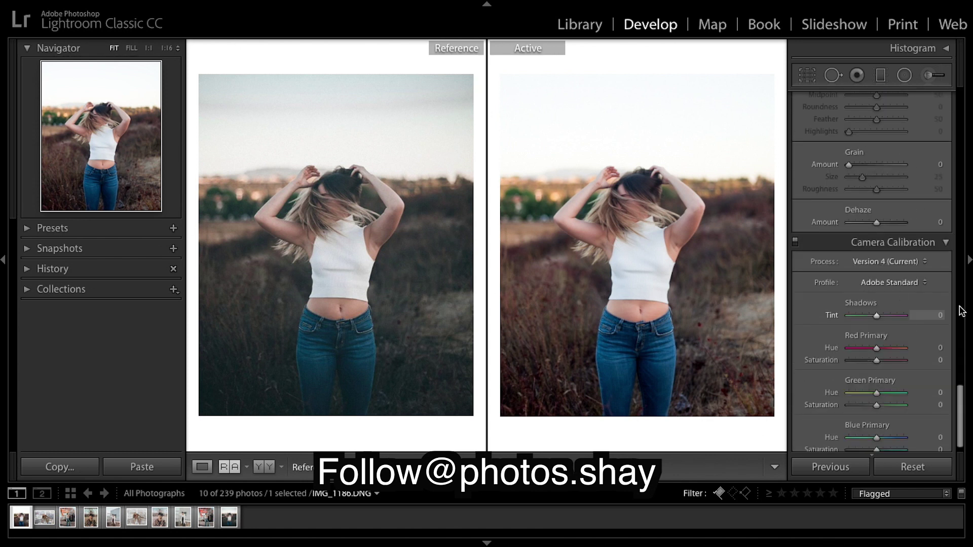
scroll(887, 274, "up", 6)
scroll(888, 273, "up", 1)
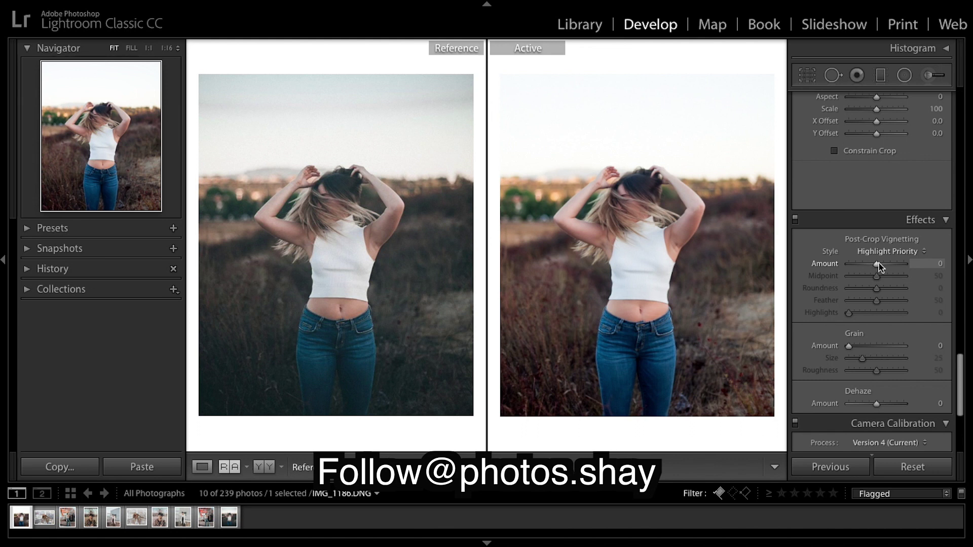
left_click_drag(878, 267, 872, 267)
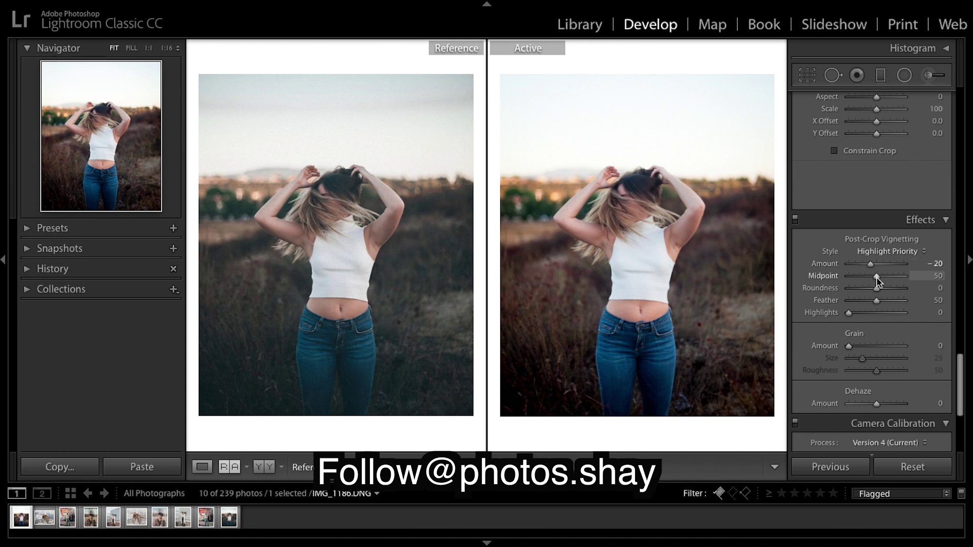
left_click_drag(877, 279, 821, 276)
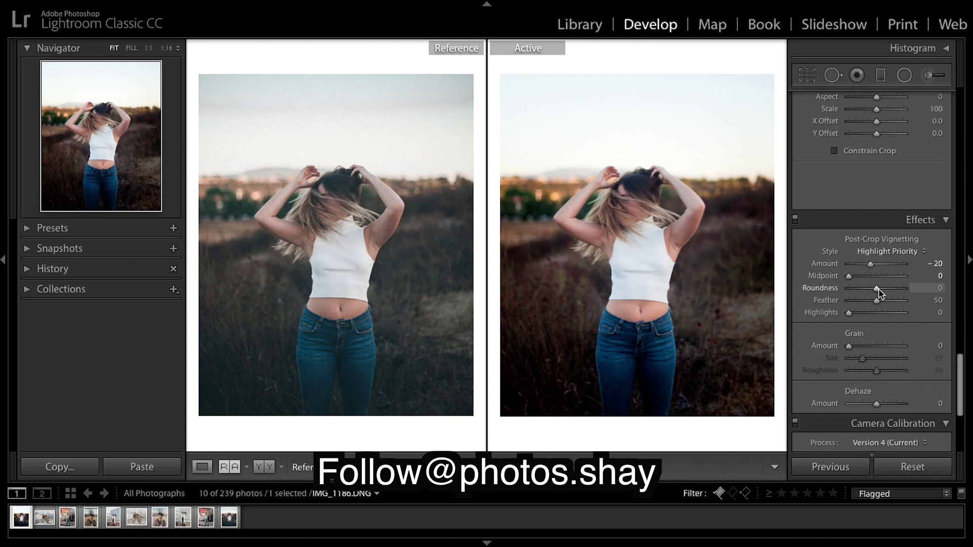
left_click_drag(878, 291, 907, 289)
left_click_drag(877, 301, 906, 301)
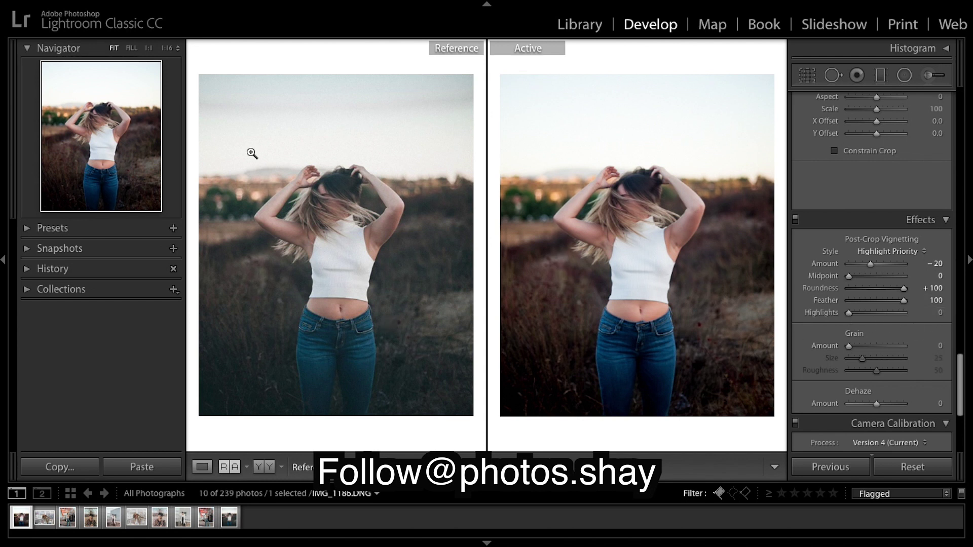
- Shape a faded RGB tone curve: lift the black point to 10.6 %, add three points along the curve and slightly lower the white point
scroll(879, 353, "up", 15)
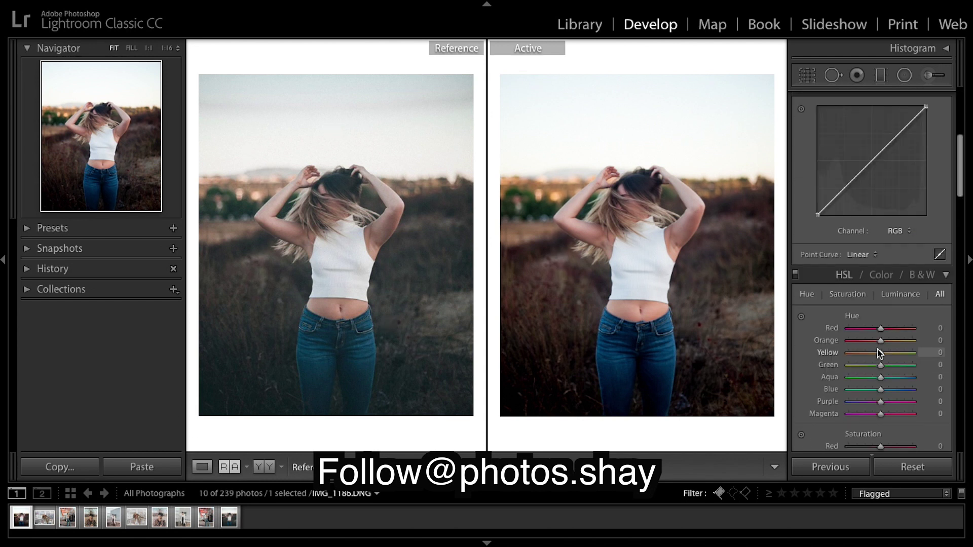
scroll(850, 272, "down", 5)
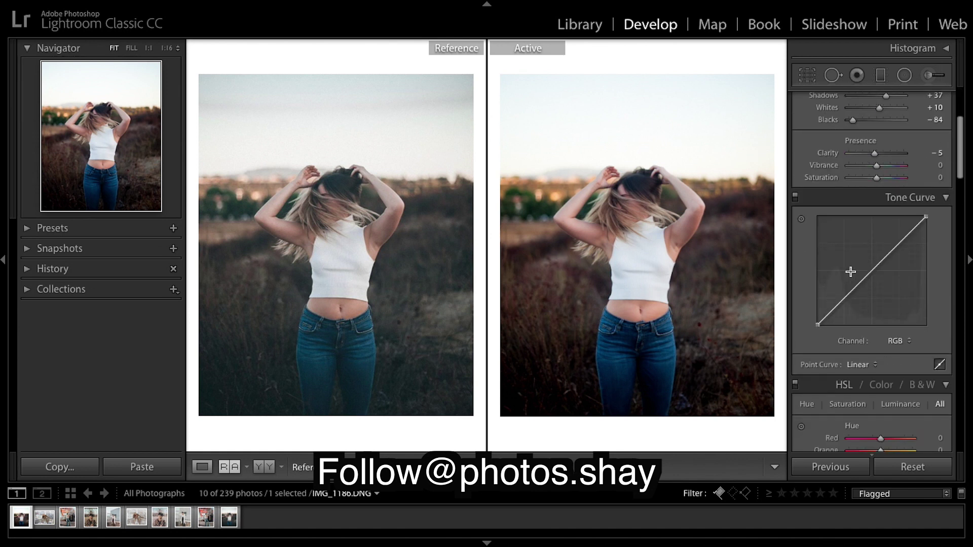
left_click_drag(817, 324, 806, 314)
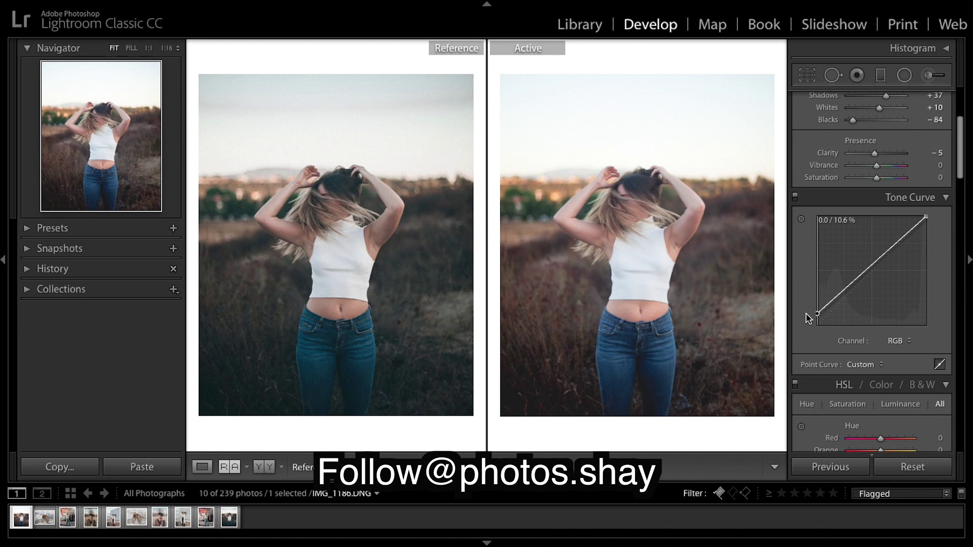
left_click_drag(847, 287, 898, 246)
left_click_drag(926, 217, 928, 224)
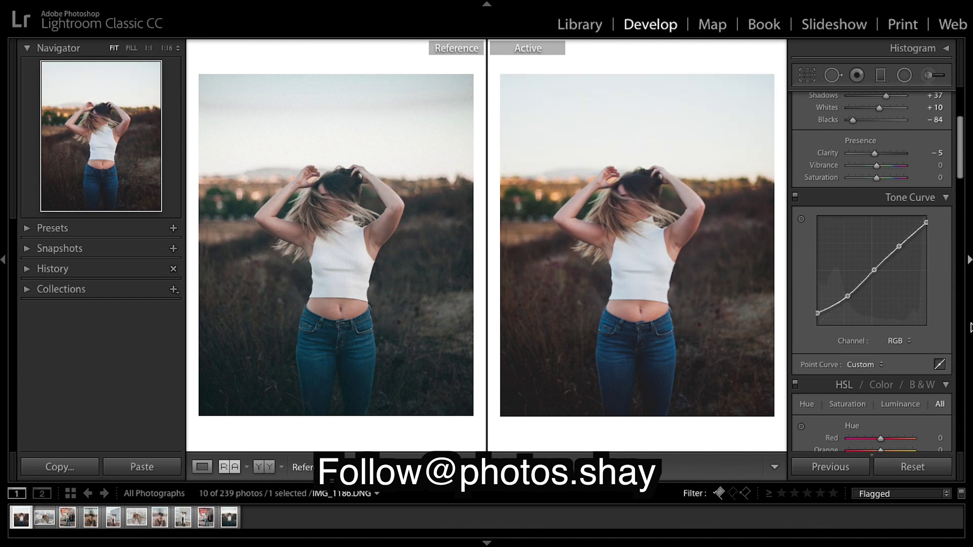
- Set the split toning hue for the shadows to 202
scroll(931, 279, "up", 6)
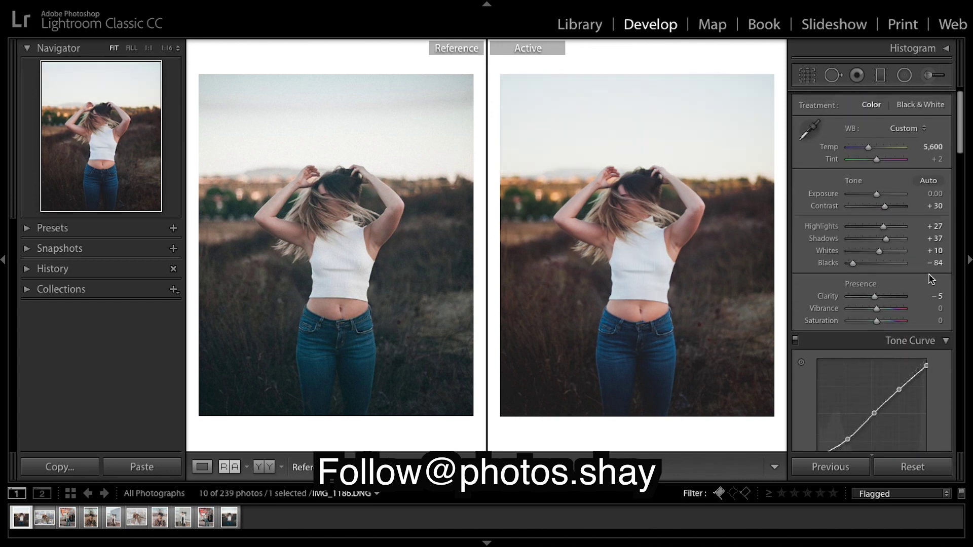
scroll(930, 278, "down", 6)
scroll(930, 279, "down", 8)
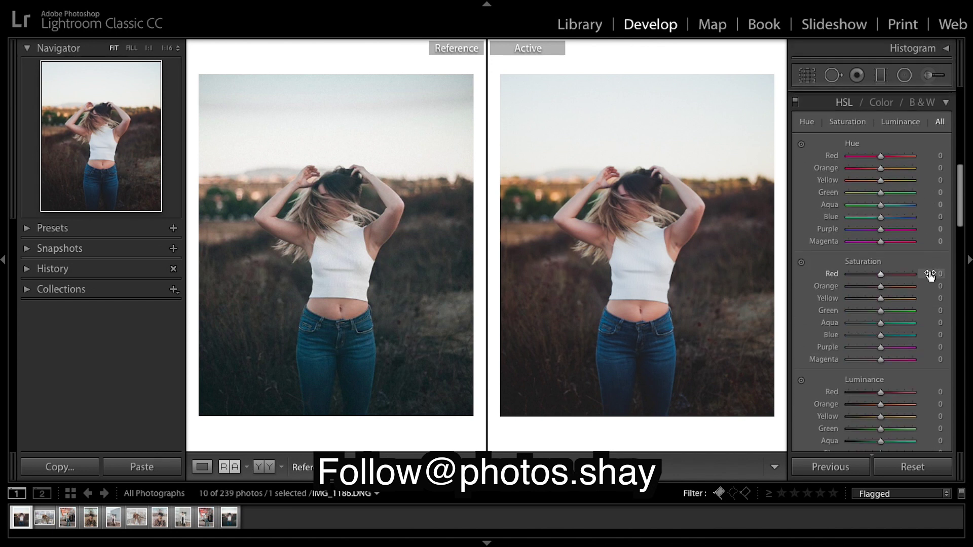
scroll(930, 274, "down", 6)
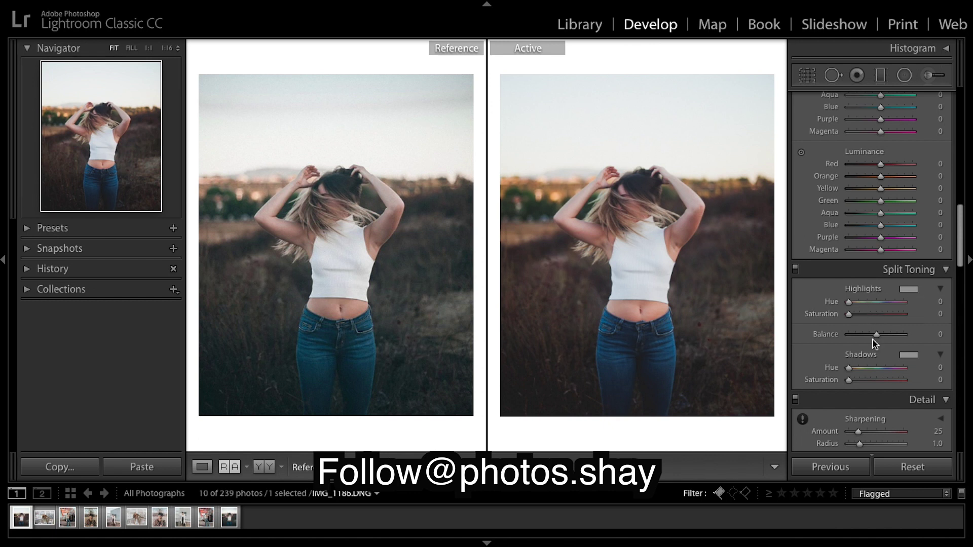
scroll(874, 365, "down", 1)
left_click_drag(868, 364, 880, 369)
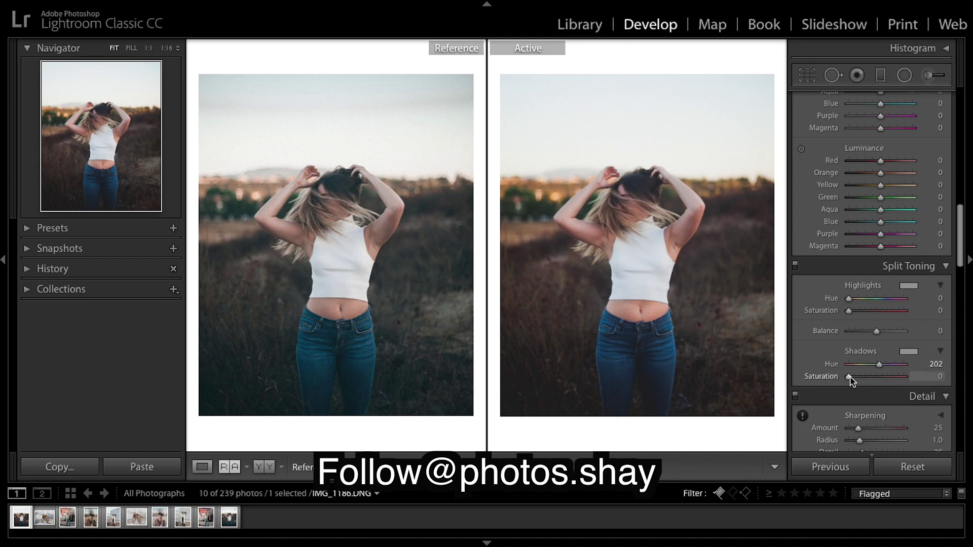
- Set the split toning saturation for the shadows to 11, and the highlights to hue 30 and saturation 8
left_click_drag(849, 377, 856, 378)
left_click_drag(849, 296, 856, 301)
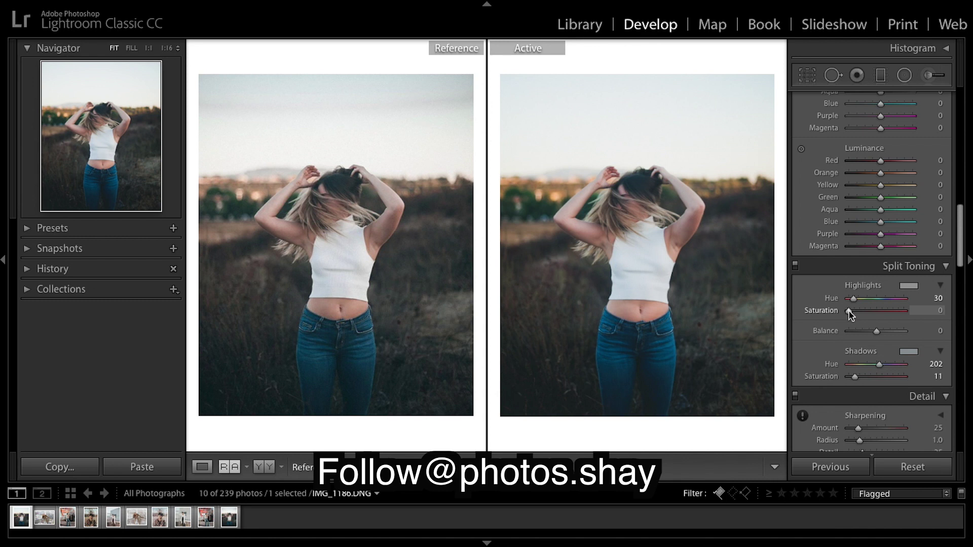
left_click_drag(849, 310, 853, 311)
left_click_drag(851, 313, 854, 314)
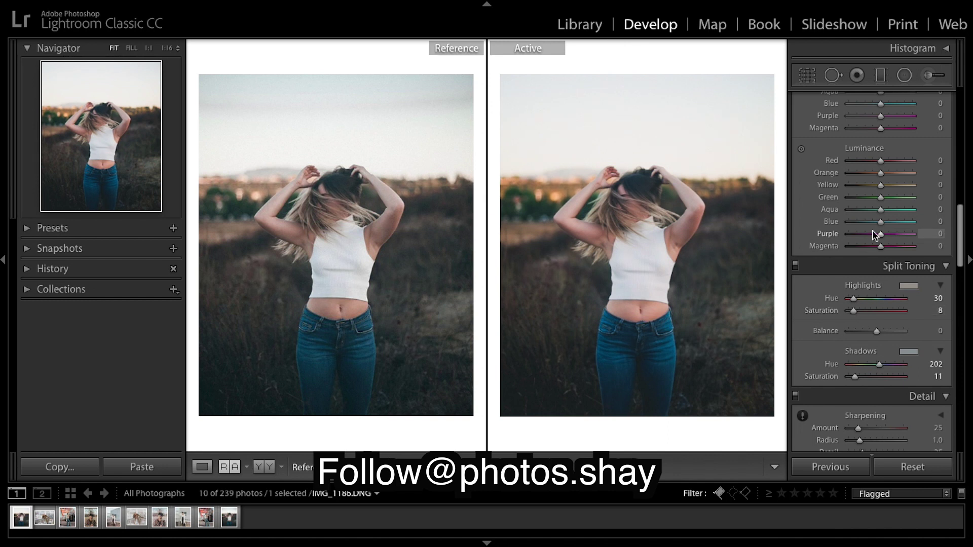
- Set the photo's overall saturation in the basic adjustments to +15
scroll(875, 234, "up", 10)
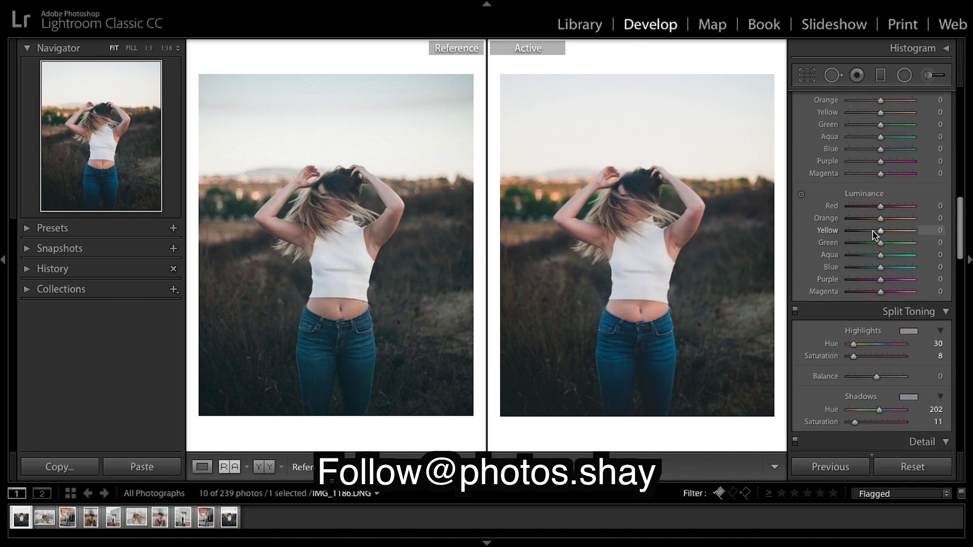
scroll(896, 318, "down", 8)
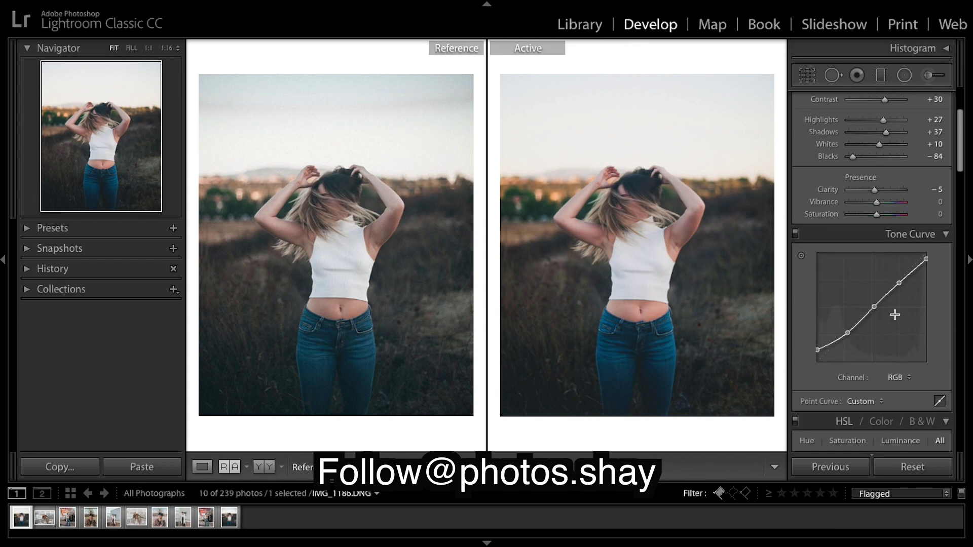
scroll(896, 318, "up", 8)
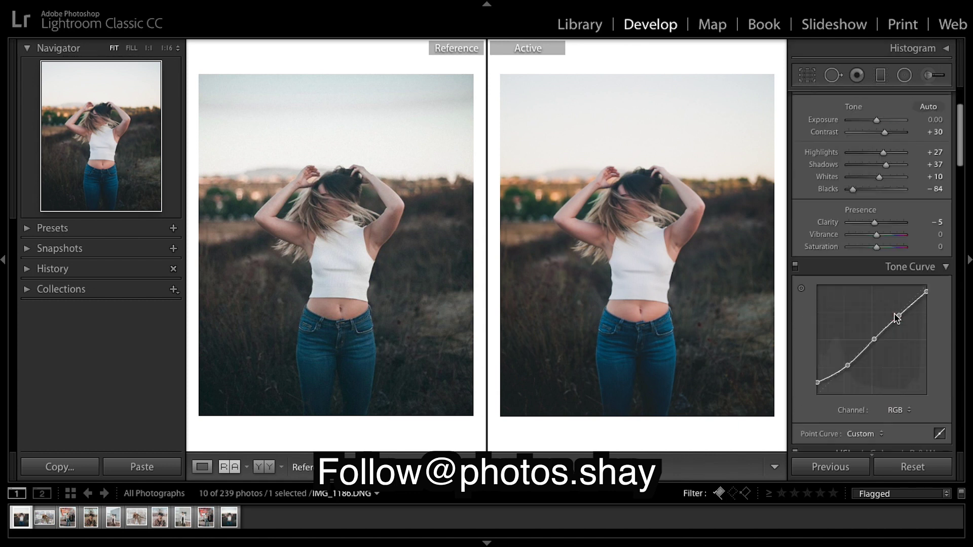
left_click_drag(885, 334, 882, 334)
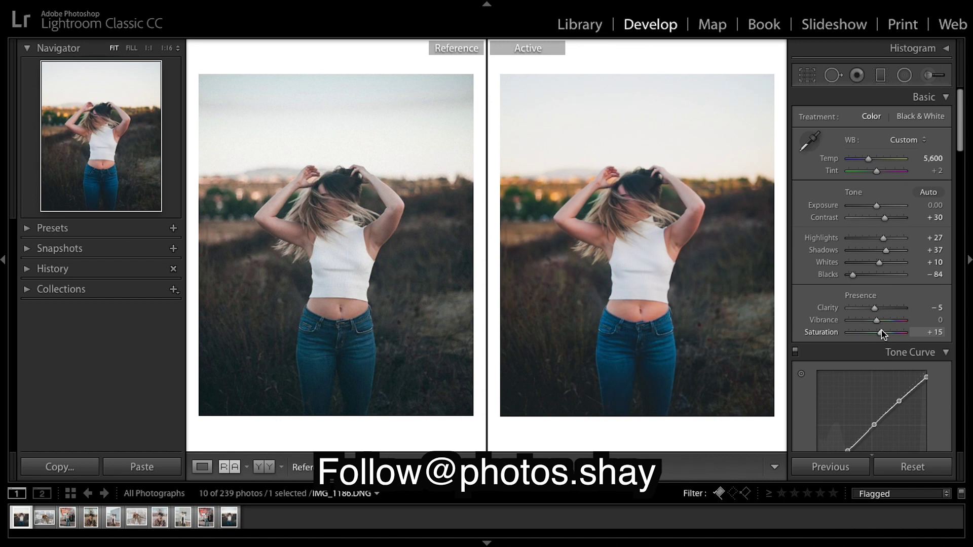
- Set the HSL saturation of red to -8, orange to -28, yellow to -86 and green to -38
scroll(883, 335, "down", 8)
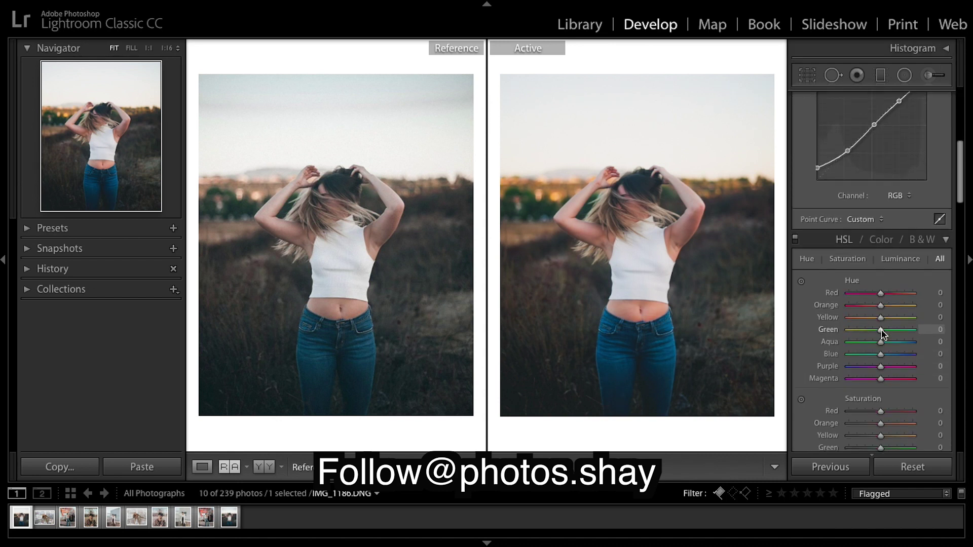
scroll(882, 334, "down", 1)
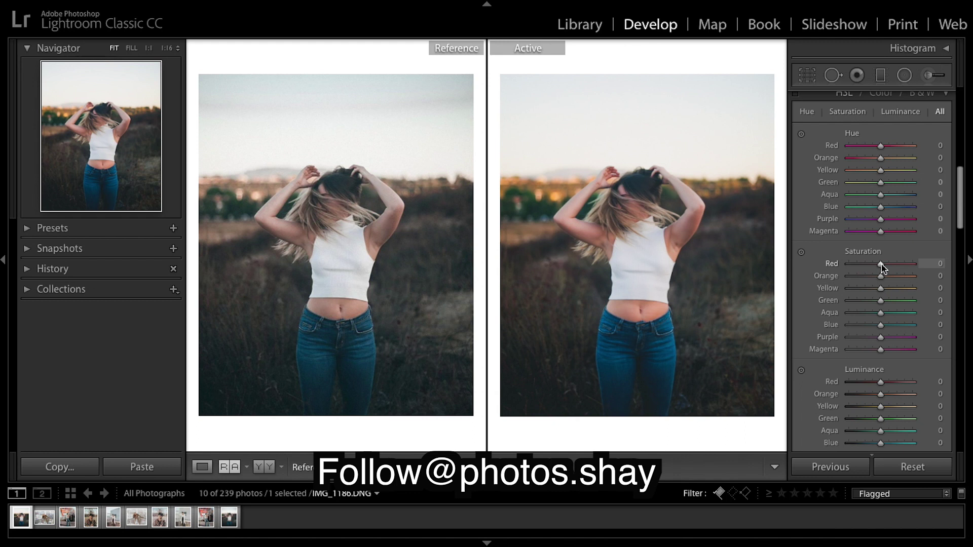
left_click_drag(881, 265, 879, 265)
left_click_drag(880, 268, 879, 268)
left_click_drag(880, 275, 872, 275)
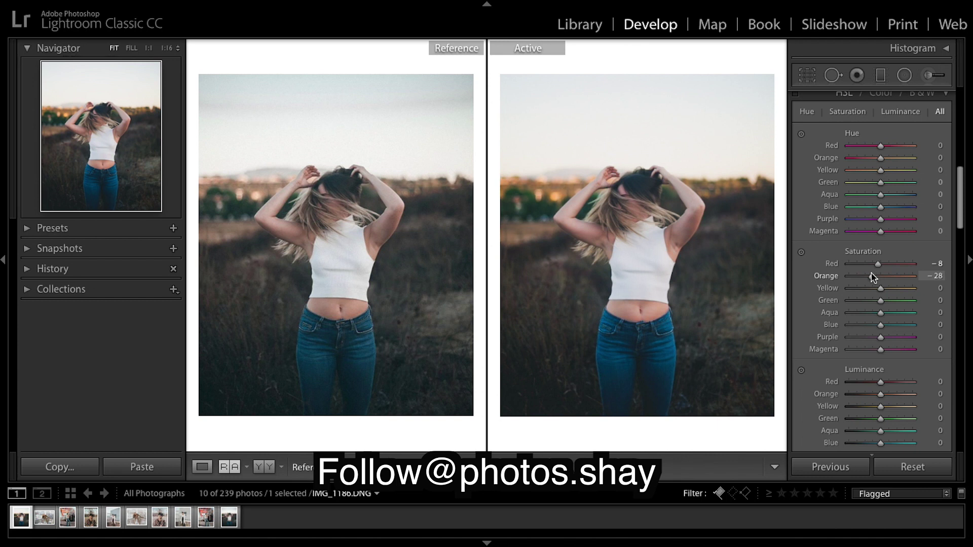
left_click_drag(882, 292, 853, 289)
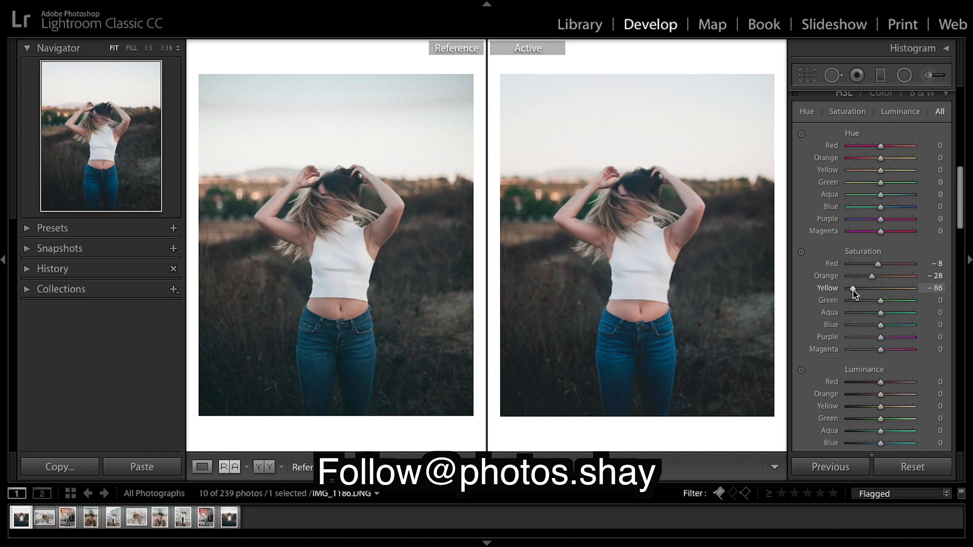
left_click_drag(880, 303, 872, 301)
left_click_drag(872, 300, 869, 302)
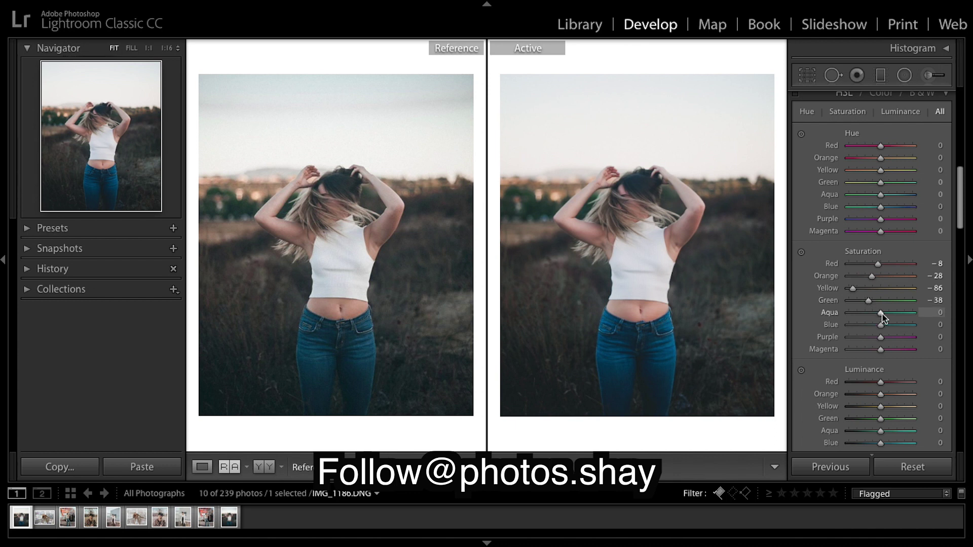
- Set the HSL saturation of aqua to +71, blue to -30 and magenta to -46, resetting purple after trying it
left_click_drag(882, 318, 961, 321)
left_click_drag(907, 315, 907, 322)
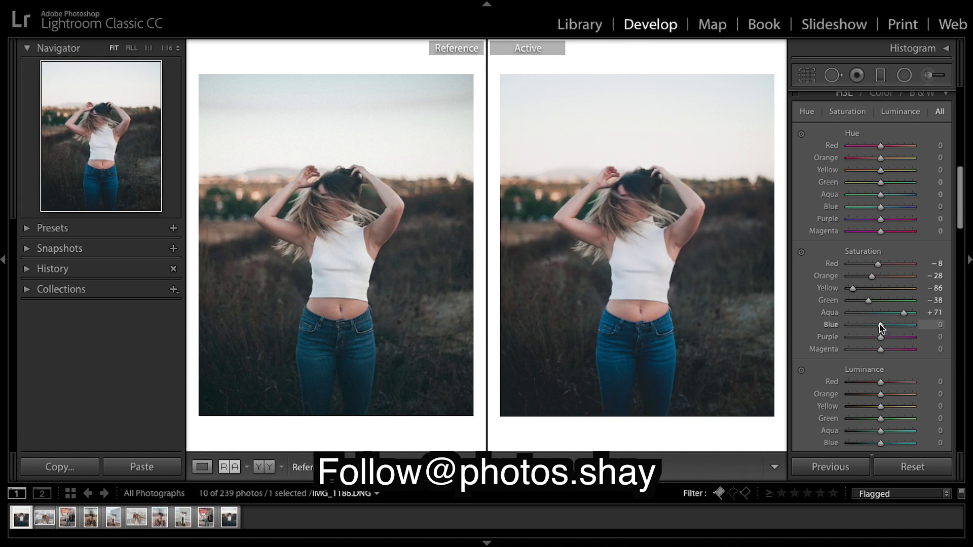
mouse_move(880, 324)
left_mouse_down()
mouse_move(843, 326)
mouse_move(927, 333)
mouse_move(864, 336)
mouse_move(872, 335)
left_mouse_up()
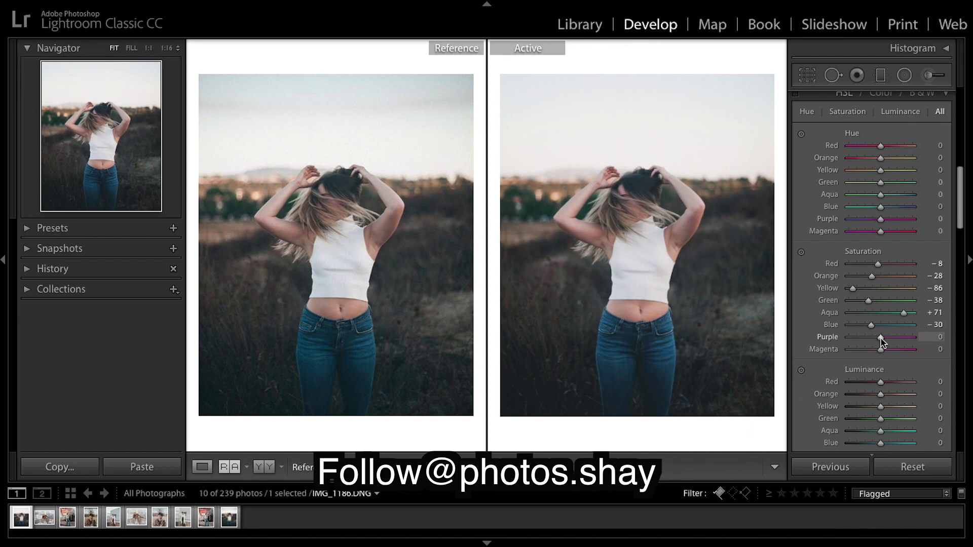
mouse_move(882, 353)
left_mouse_down()
mouse_move(847, 348)
mouse_move(875, 350)
mouse_move(869, 358)
left_mouse_up()
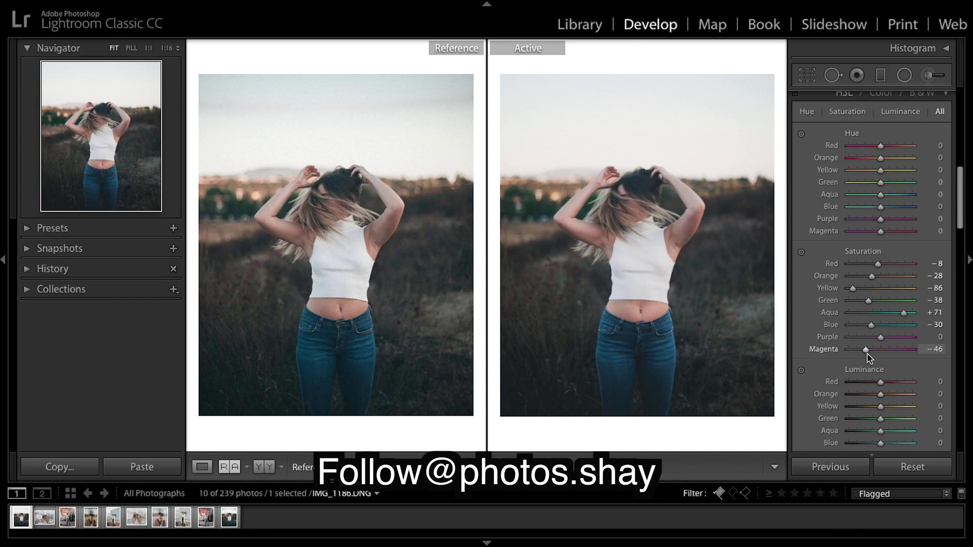
left_click_drag(882, 338, 835, 343)
double_click(829, 338)
- Set the HSL hue of red to +48, orange to +3 and yellow to +5
scroll(866, 317, "up", 5)
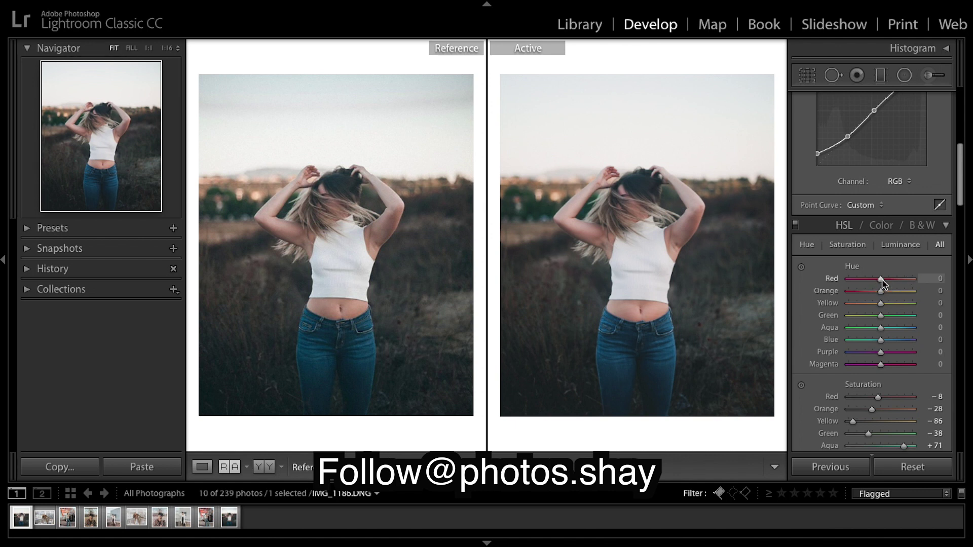
mouse_move(882, 282)
left_mouse_down()
mouse_move(896, 282)
mouse_move(820, 276)
mouse_move(963, 285)
mouse_move(921, 267)
mouse_move(816, 279)
mouse_move(927, 277)
mouse_move(899, 283)
left_mouse_up()
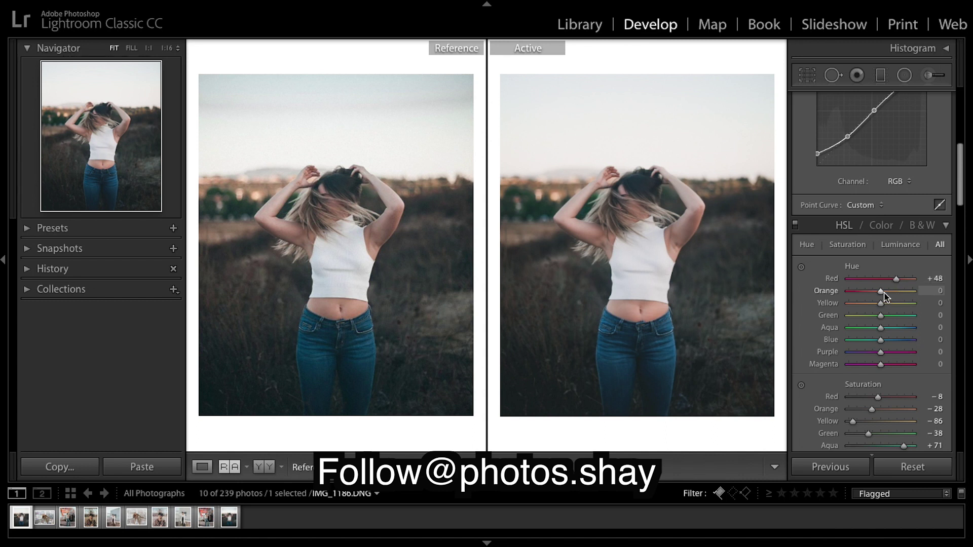
left_click_drag(882, 294, 883, 296)
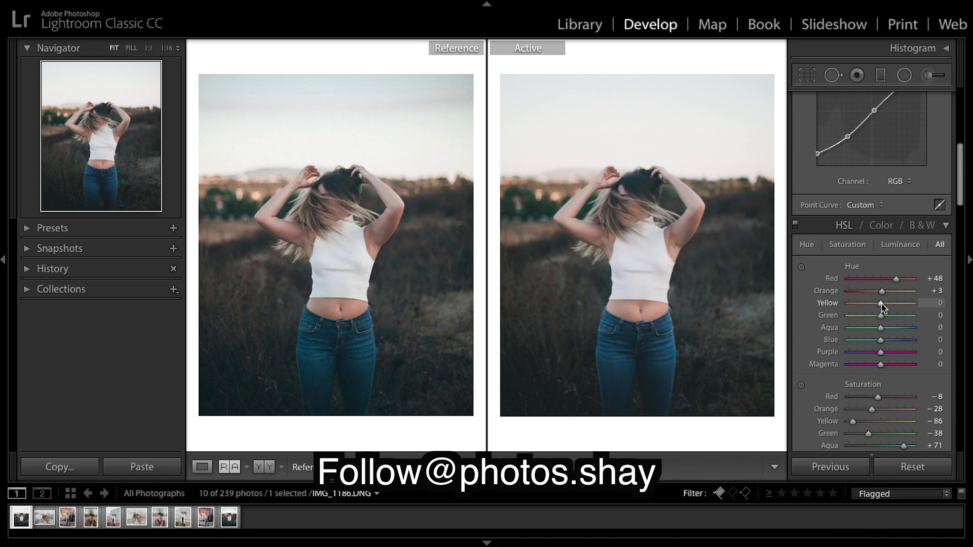
left_click_drag(882, 306, 886, 307)
left_click_drag(884, 306, 884, 308)
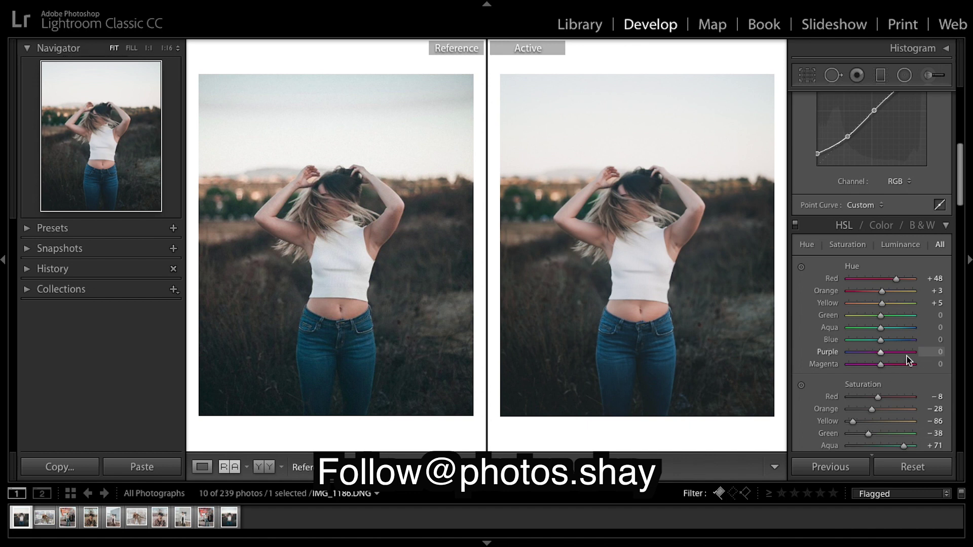
- Set the HSL luminance of orange to -13, red to -21 and yellow to +74
scroll(903, 355, "down", 2)
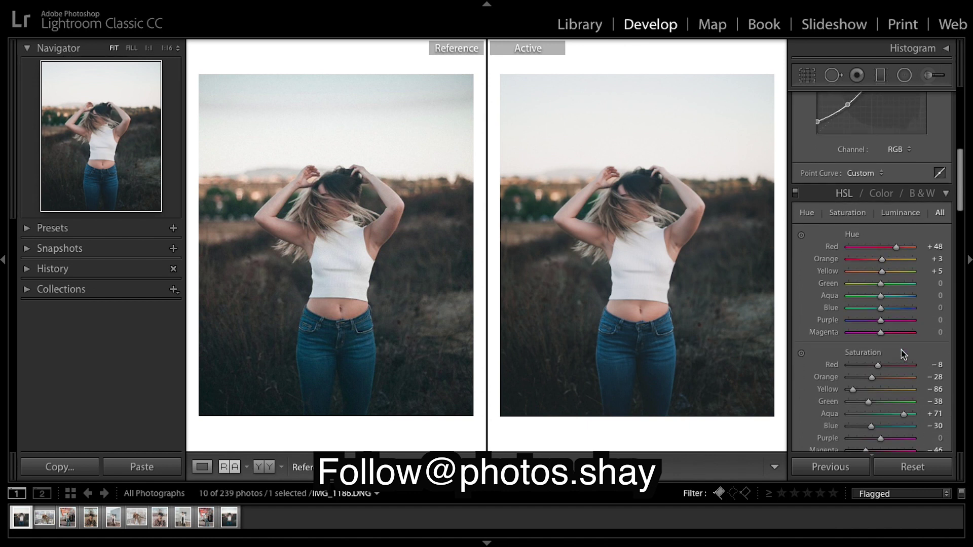
scroll(903, 354, "down", 5)
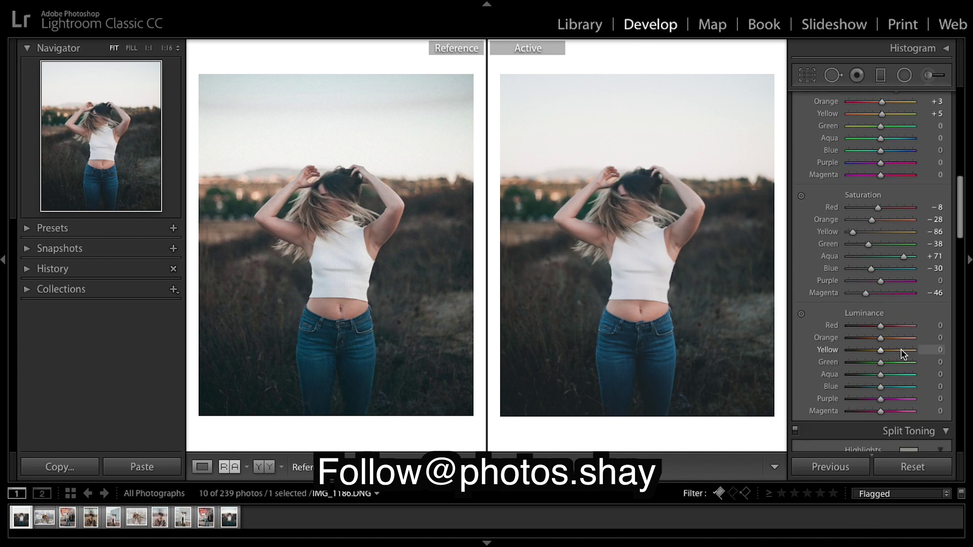
scroll(896, 329, "down", 3)
scroll(897, 330, "down", 1)
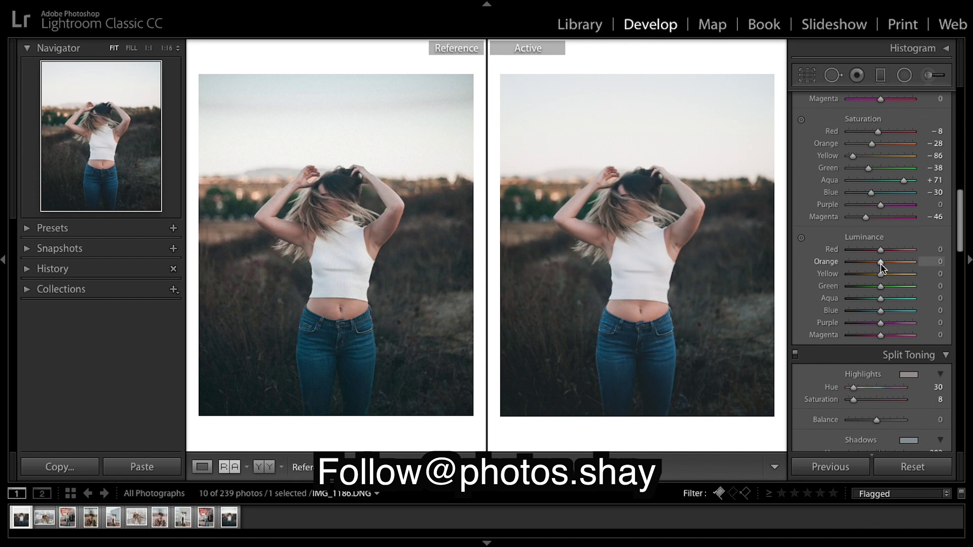
mouse_move(881, 265)
left_mouse_down()
mouse_move(855, 266)
mouse_move(879, 271)
left_mouse_up()
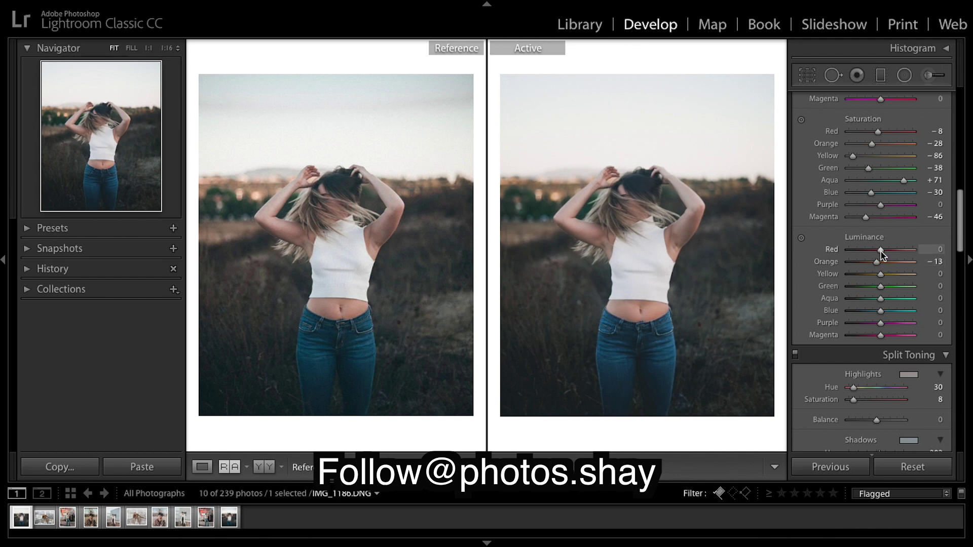
left_click_drag(881, 251, 876, 250)
left_click_drag(875, 251, 874, 250)
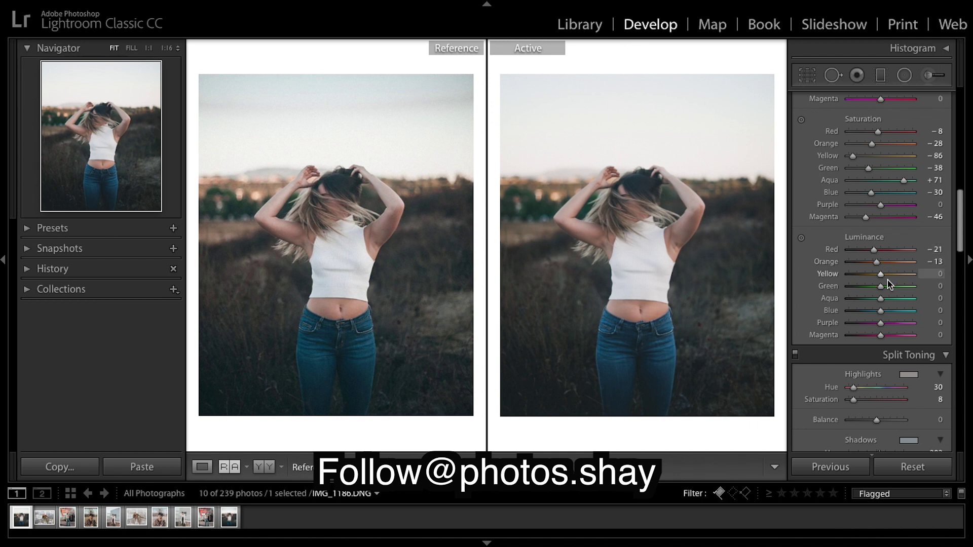
left_click_drag(881, 274, 904, 277)
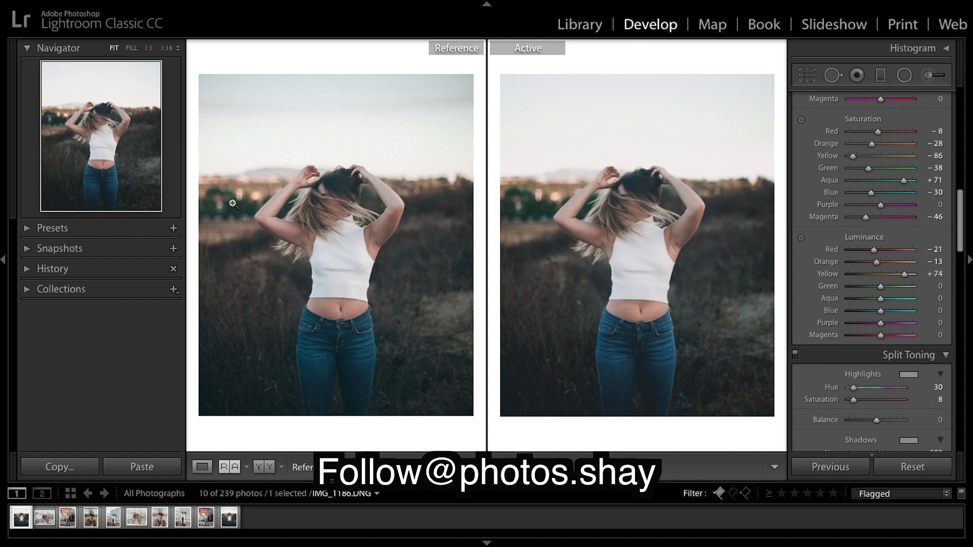
- Reset the green luminance after trying +100, and set the luminance of aqua to -100 and blue to -11
left_click_drag(823, 287, 953, 273)
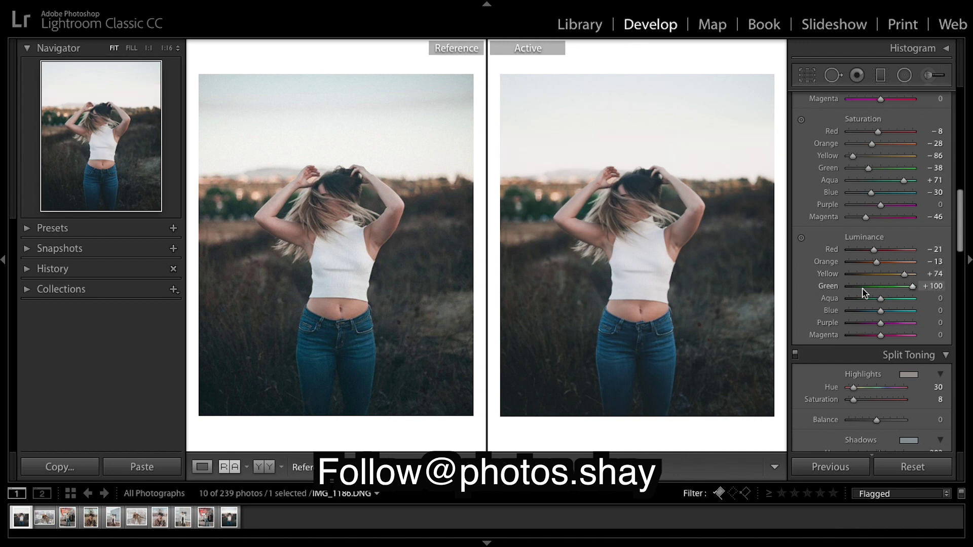
double_click(880, 286)
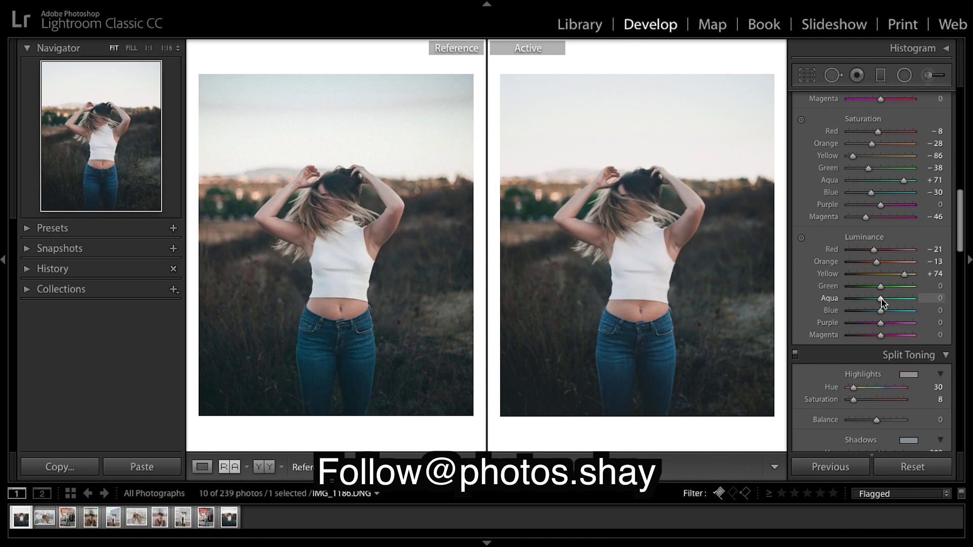
left_click_drag(795, 303, 832, 296)
left_click_drag(586, 143, 704, 186)
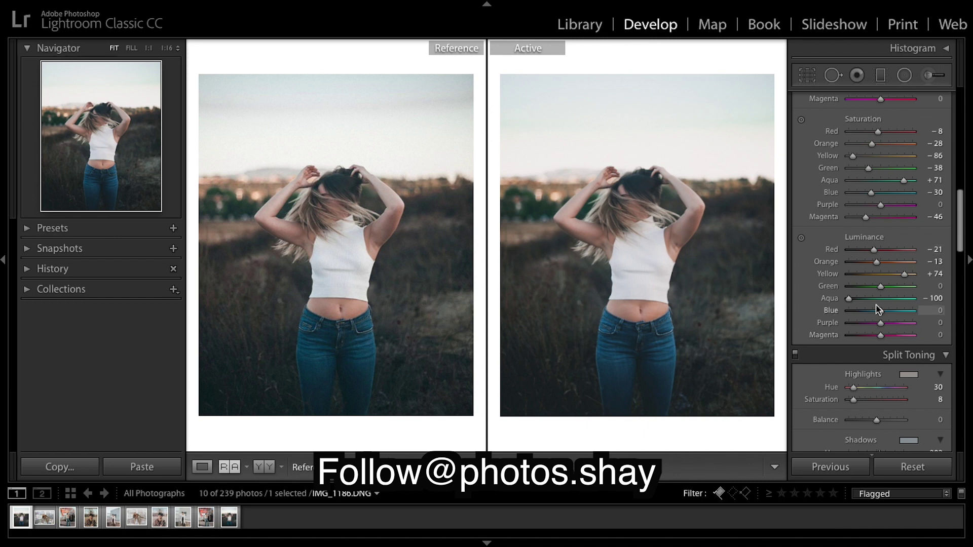
left_click_drag(880, 314, 840, 314)
left_click_drag(878, 318, 880, 318)
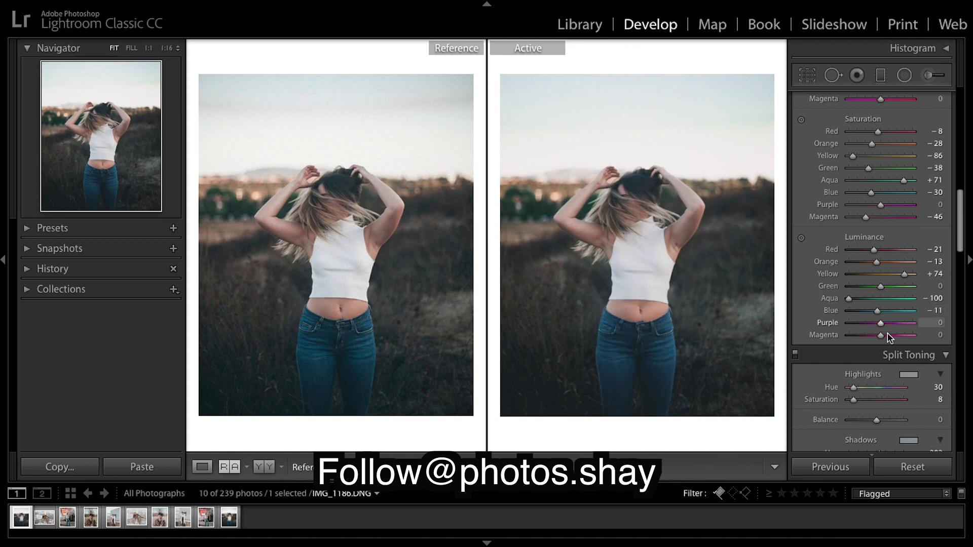
- Try both extremes of the purple luminance, undo the change and adjust the magenta luminance
left_click_drag(884, 329, 829, 325)
left_click_drag(848, 323, 952, 333)
key("ctrl+z")
mouse_move(880, 335)
left_mouse_down()
mouse_move(858, 336)
mouse_move(915, 335)
mouse_move(877, 351)
left_mouse_up()
- Set the photo's sharpening amount to 40
scroll(892, 293, "up", 10)
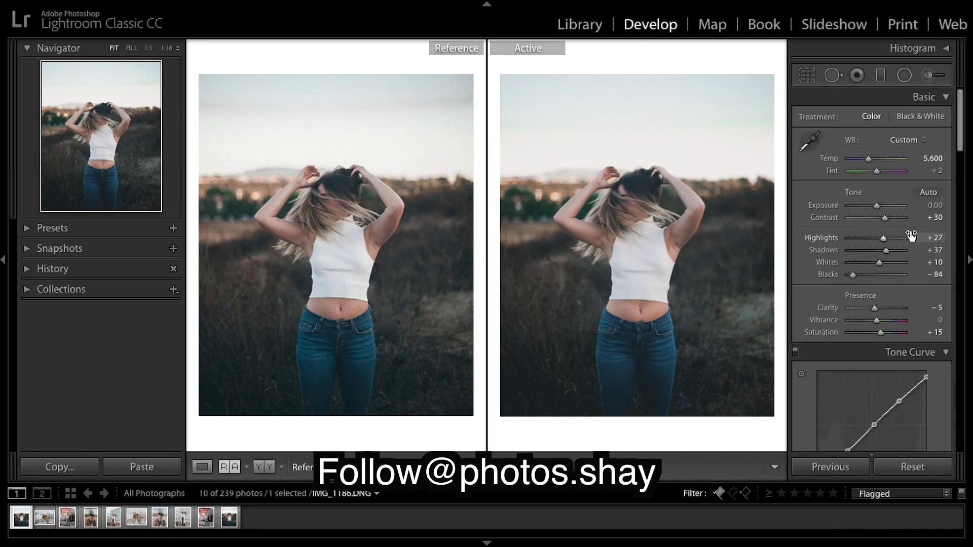
scroll(922, 324, "down", 1)
scroll(922, 326, "down", 8)
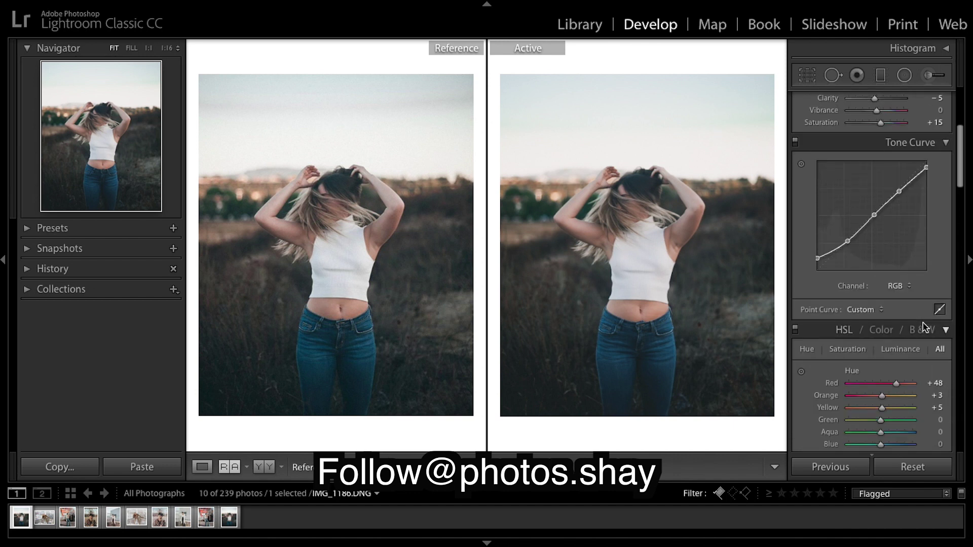
scroll(924, 328, "down", 1)
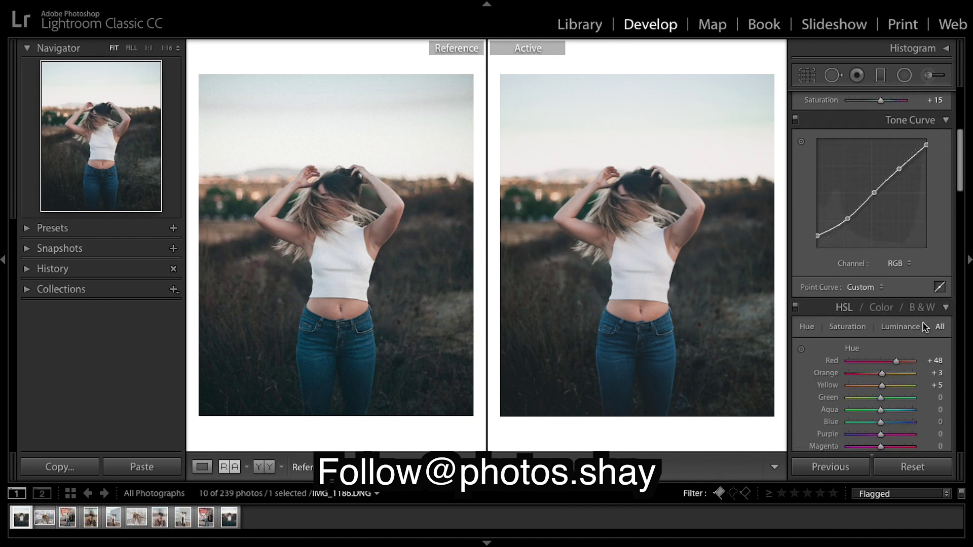
scroll(924, 327, "down", 3)
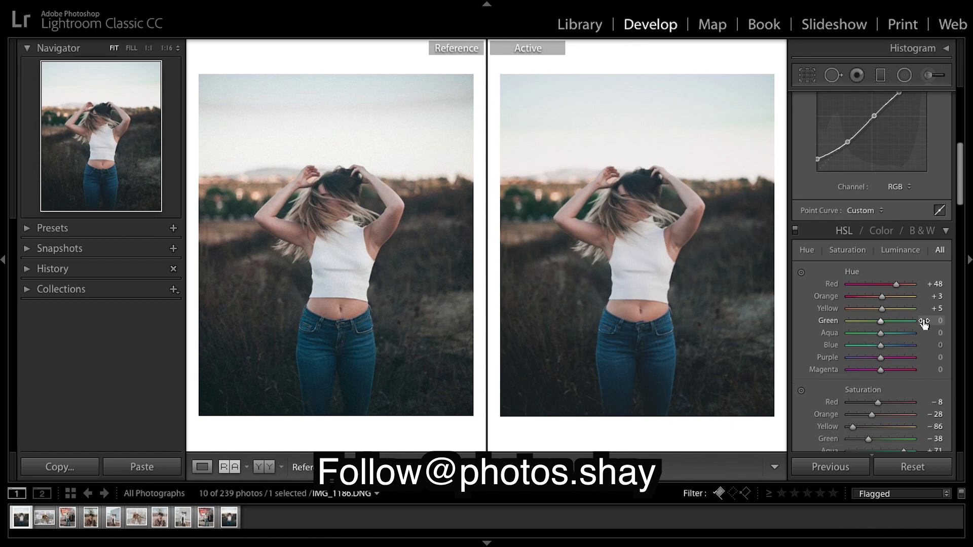
scroll(923, 325, "down", 20)
left_click_drag(854, 289, 862, 289)
- Look through the available Canon lens models in the lens profile corrections without changing the selection
scroll(915, 353, "down", 5)
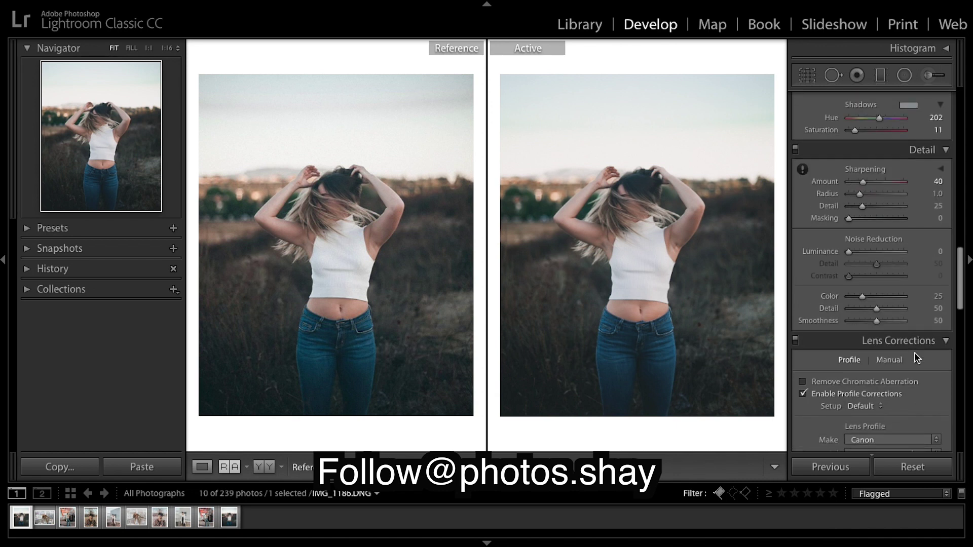
scroll(917, 358, "down", 5)
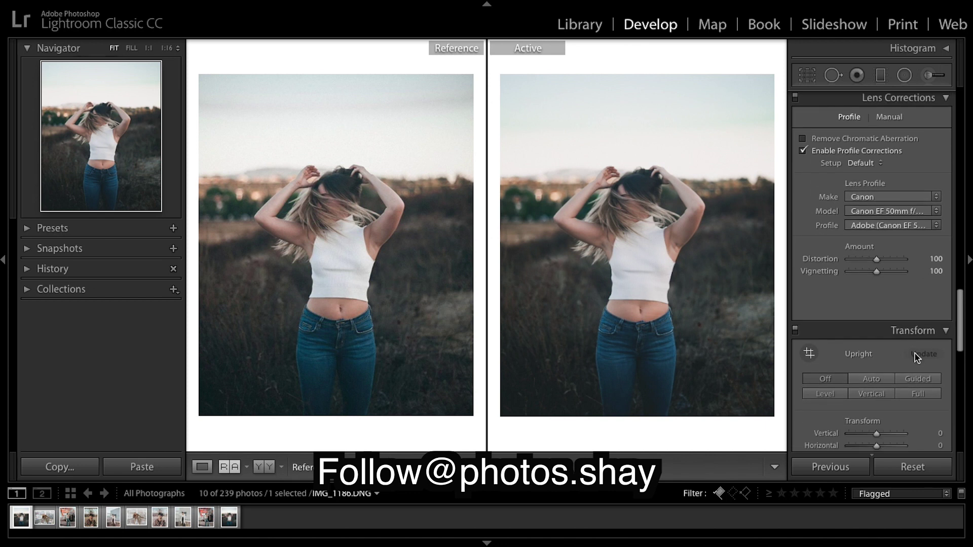
left_click(936, 212)
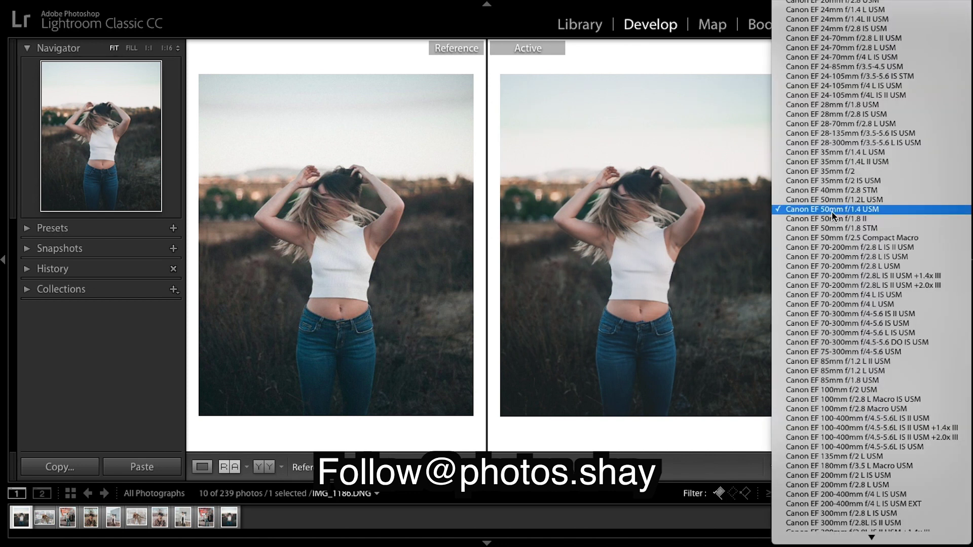
left_click(721, 452)
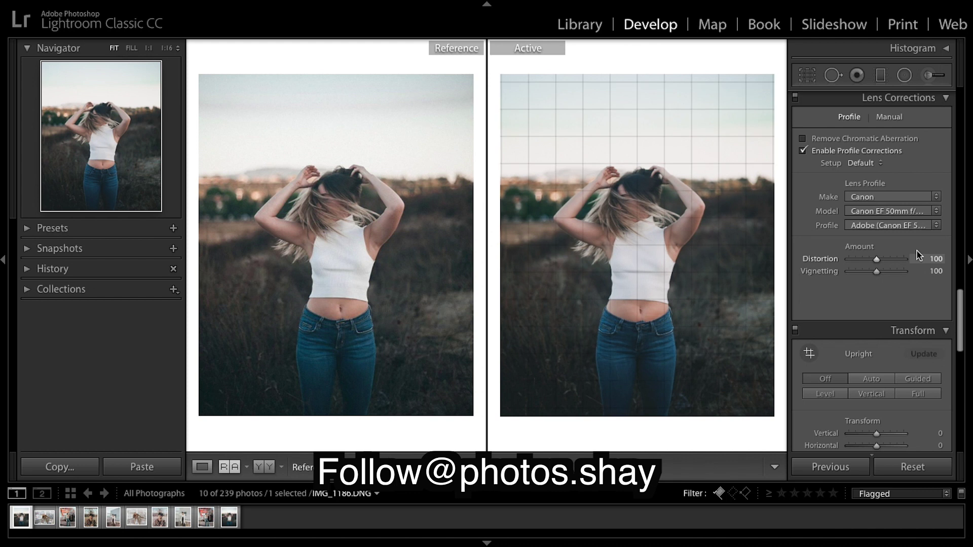
- Inspect the sky above the woman's head in the reference photo at close zoom, then return to the full view
scroll(919, 256, "down", 5)
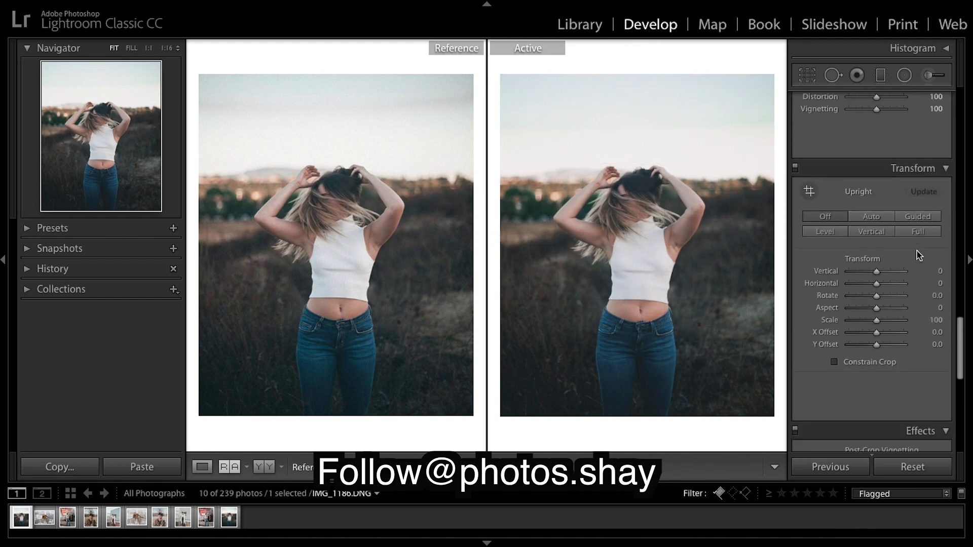
scroll(919, 256, "down", 5)
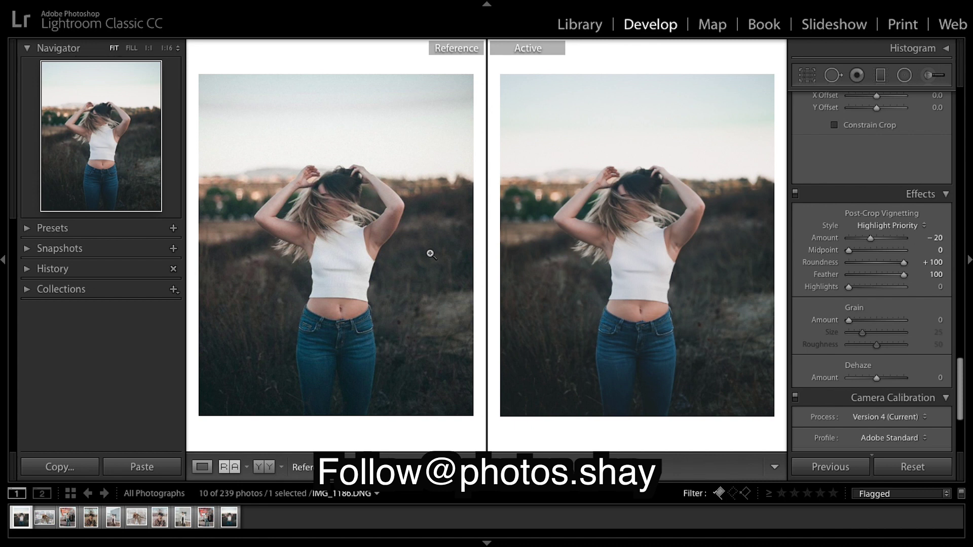
left_click(362, 126)
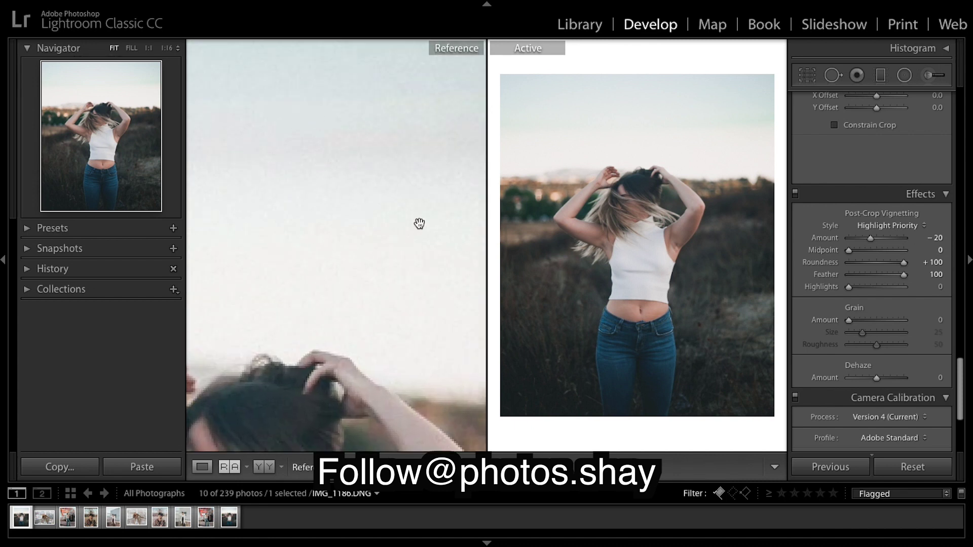
left_click(423, 211)
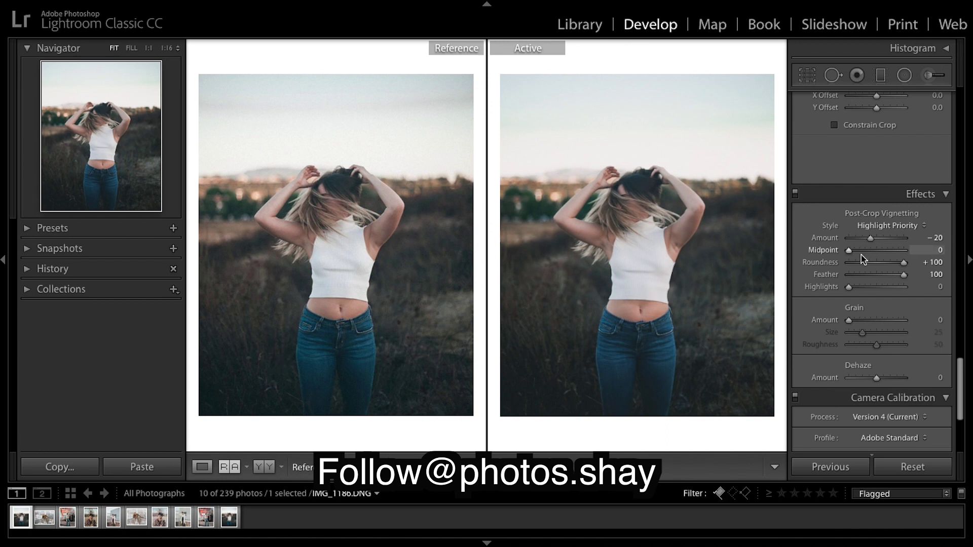
- Add grain to the active photo with an amount of 34, a size of 40 and a roughness of 60
scroll(892, 304, "down", 2)
left_click(869, 294)
mouse_move(869, 292)
left_mouse_down()
mouse_move(902, 303)
mouse_move(868, 297)
left_mouse_up()
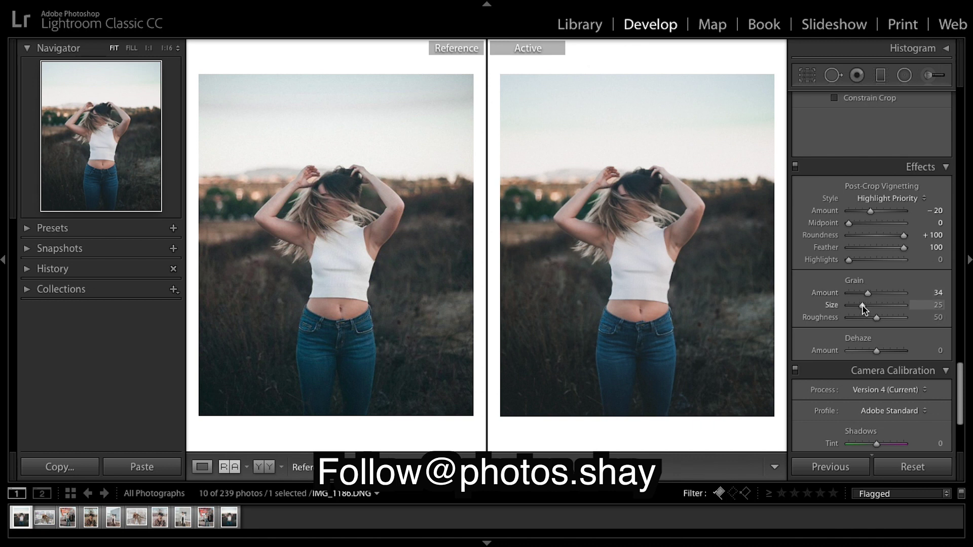
left_click_drag(864, 309, 871, 306)
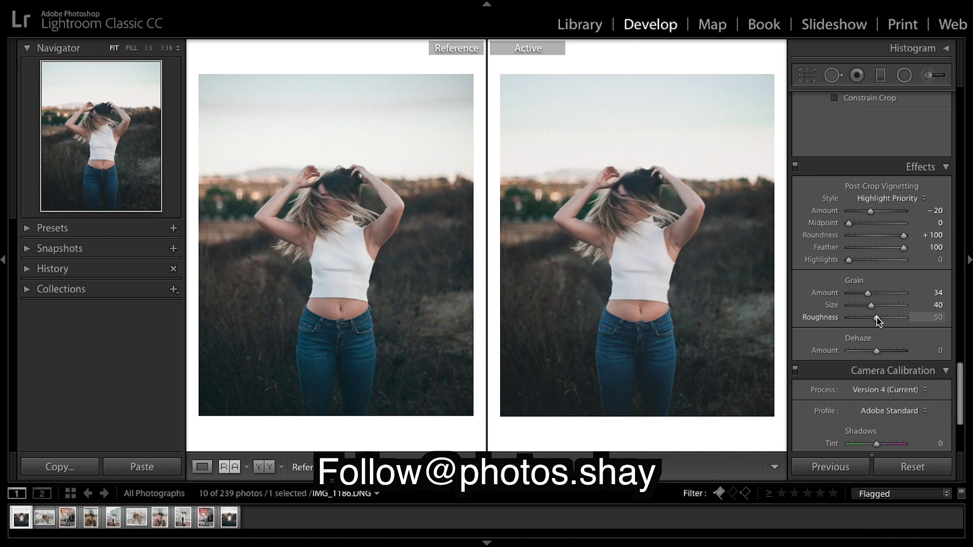
left_click_drag(877, 318, 882, 317)
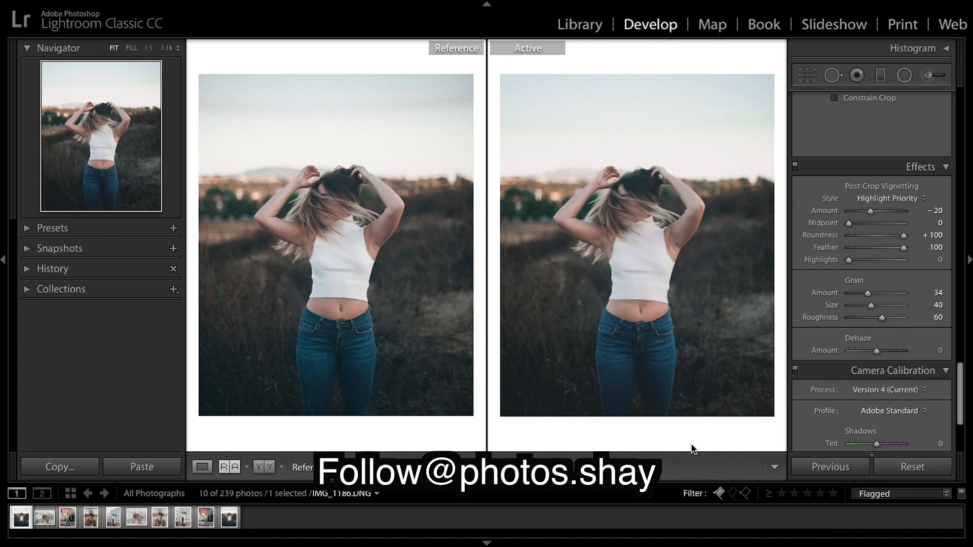
- Compare the active photo's before and after versions repeatedly against the reference photo, ending on the edited version
scroll(904, 322, "down", 5)
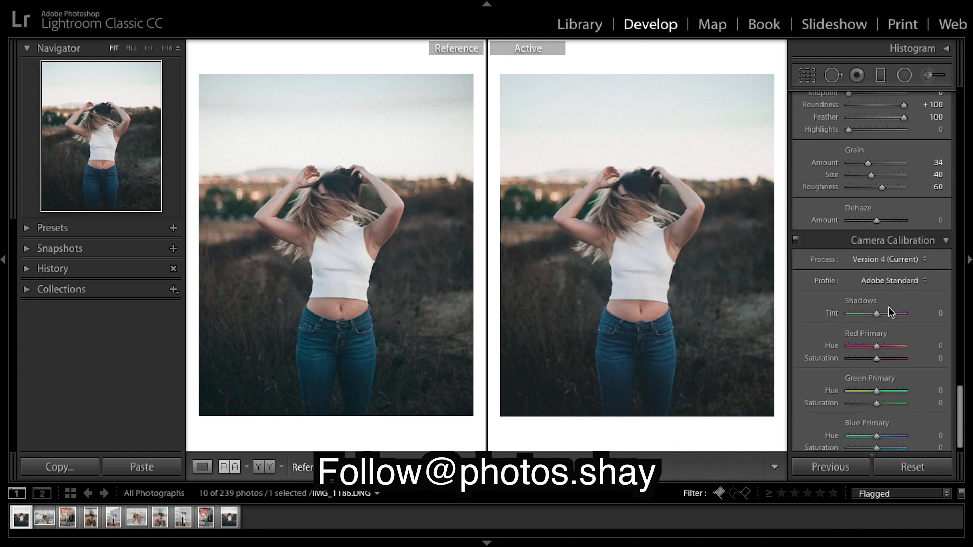
scroll(890, 311, "up", 20)
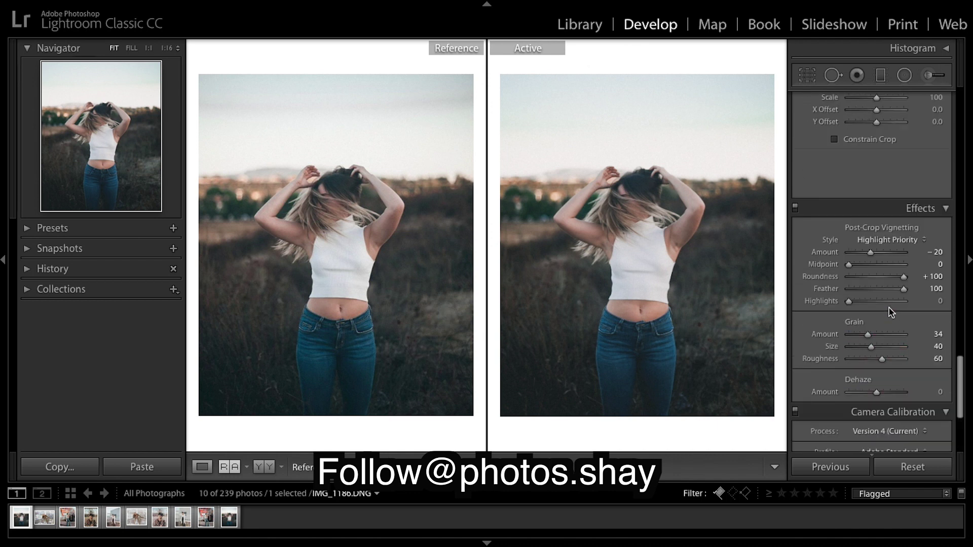
scroll(890, 312, "up", 15)
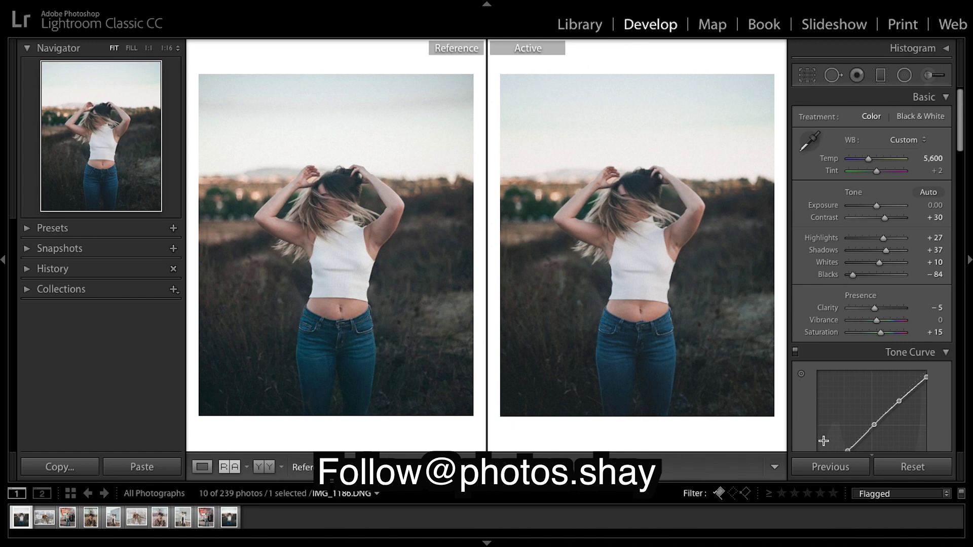
key("backslash")
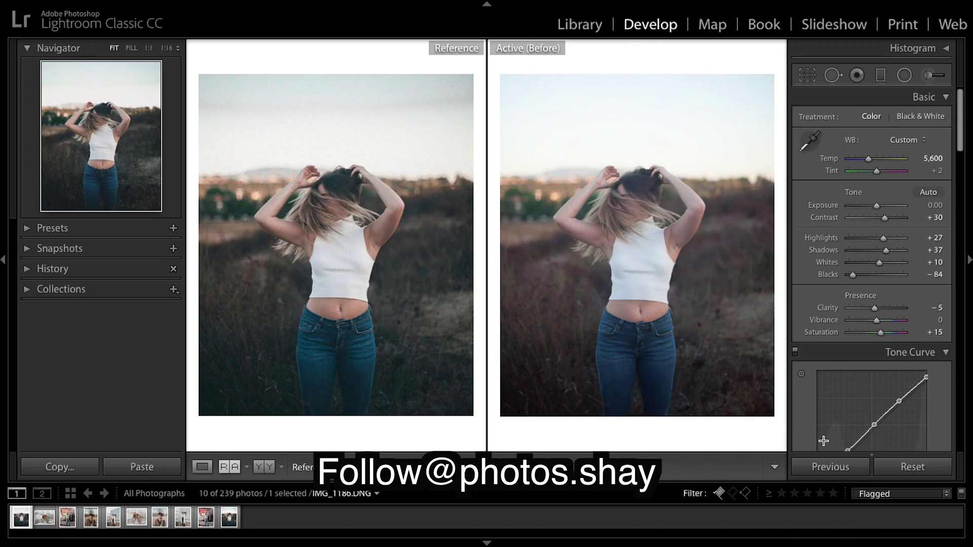
key("backslash")
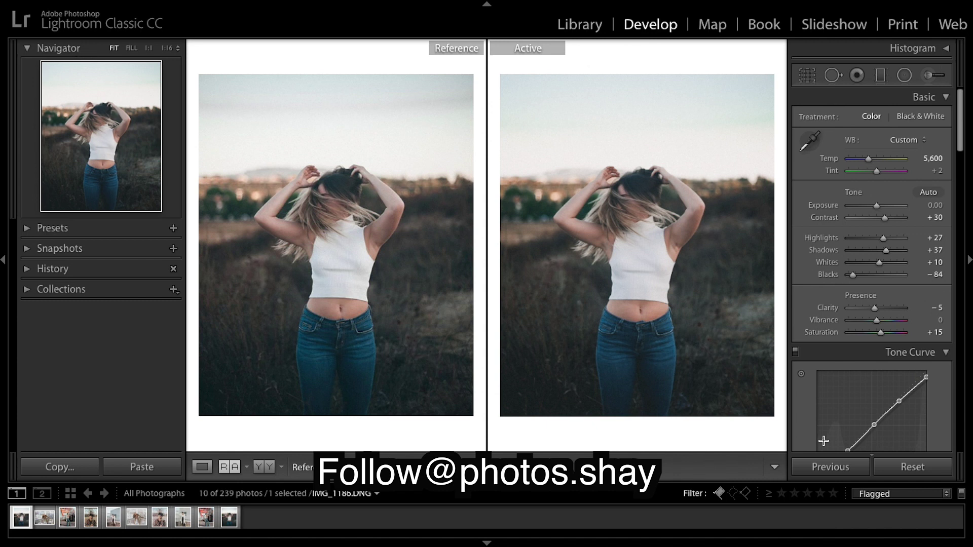
key("backslash")
key("backslash")
key("backslash")
key("backslash")
key("backslash")
key("backslash")
key("backslash")
key("backslash")
key("backslash")
key("backslash")
key("backslash")
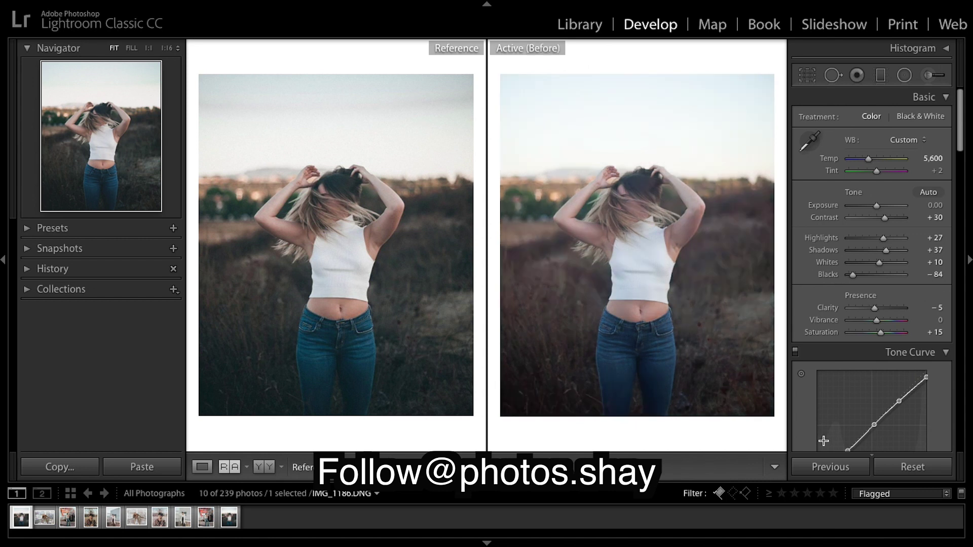
key("backslash")
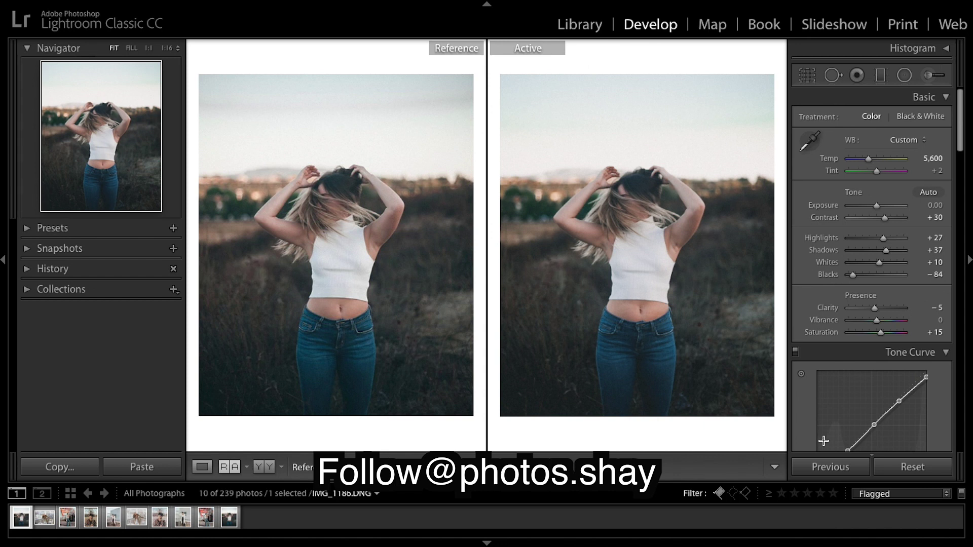
key("backslash")
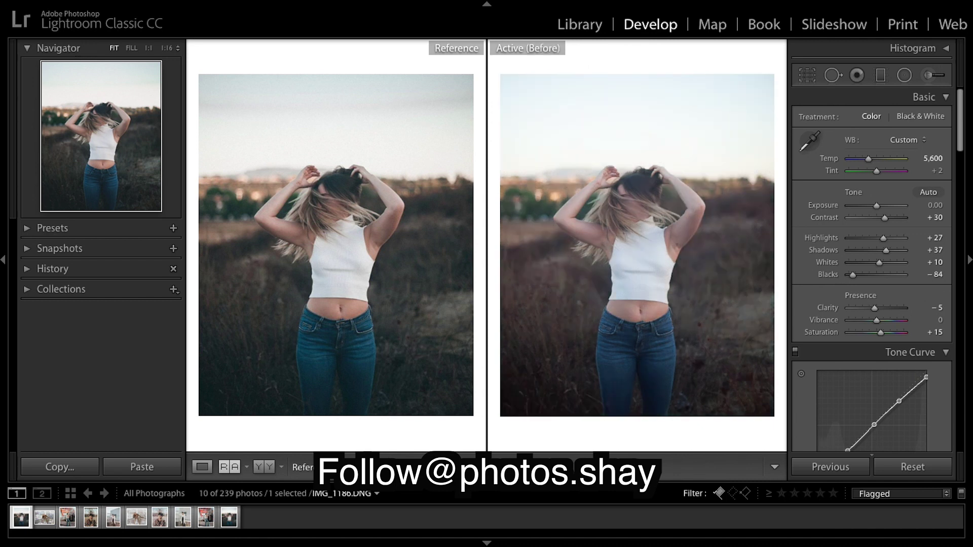
key("backslash")
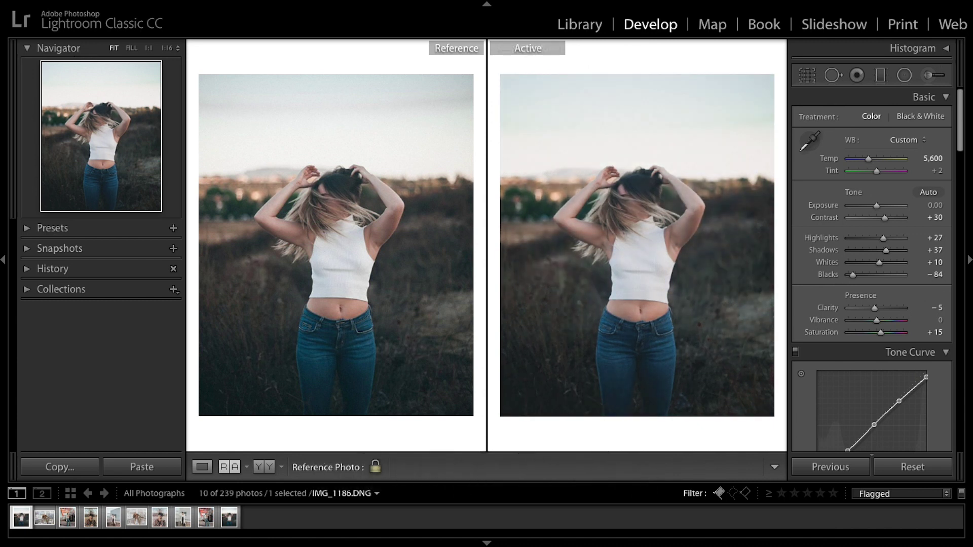